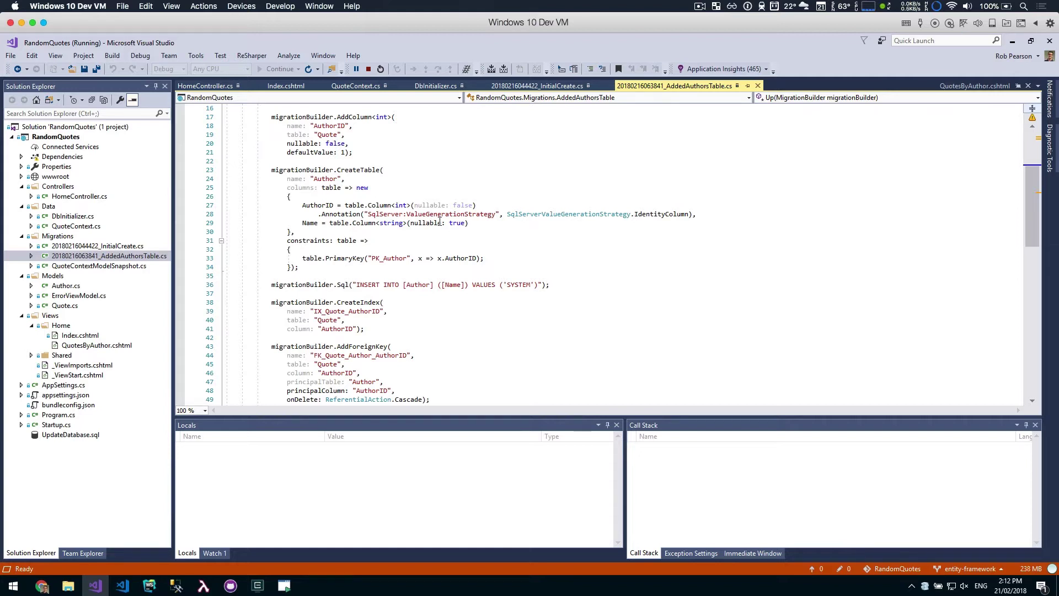
Switch to Octopus Deploy and view the deployment targets of the Dev environment in the infrastructure overview
mouse_move(439, 223)
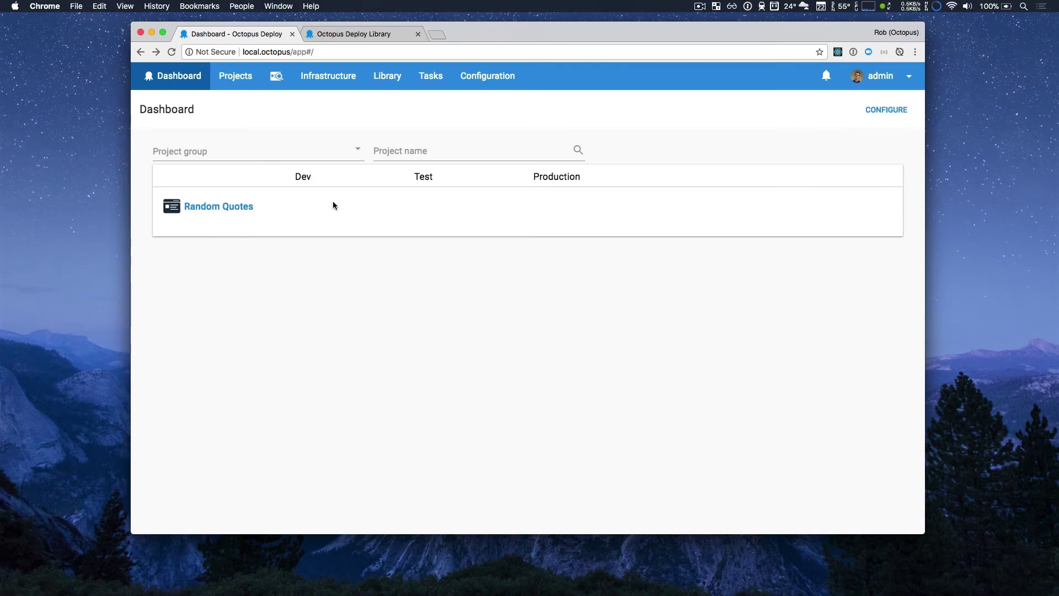
click(328, 76)
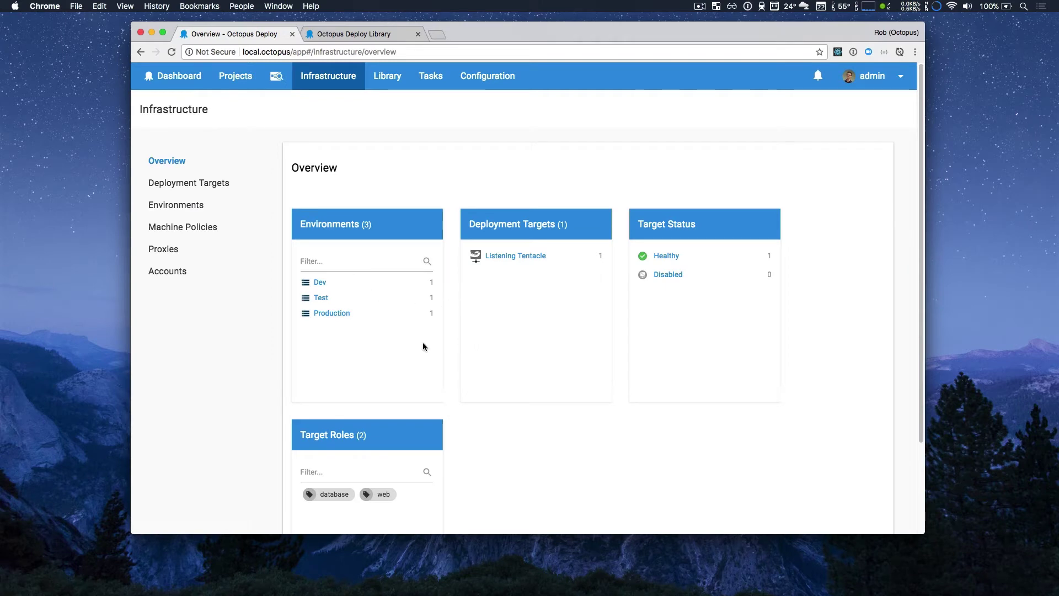
click(321, 282)
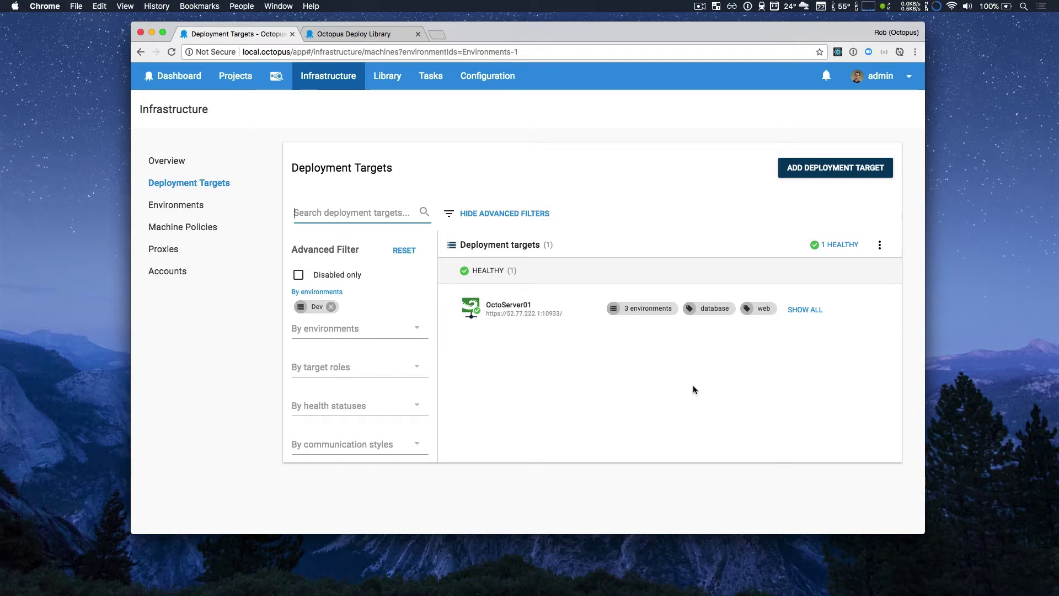
Open the deployment process of the Random Quotes project
click(276, 76)
click(295, 133)
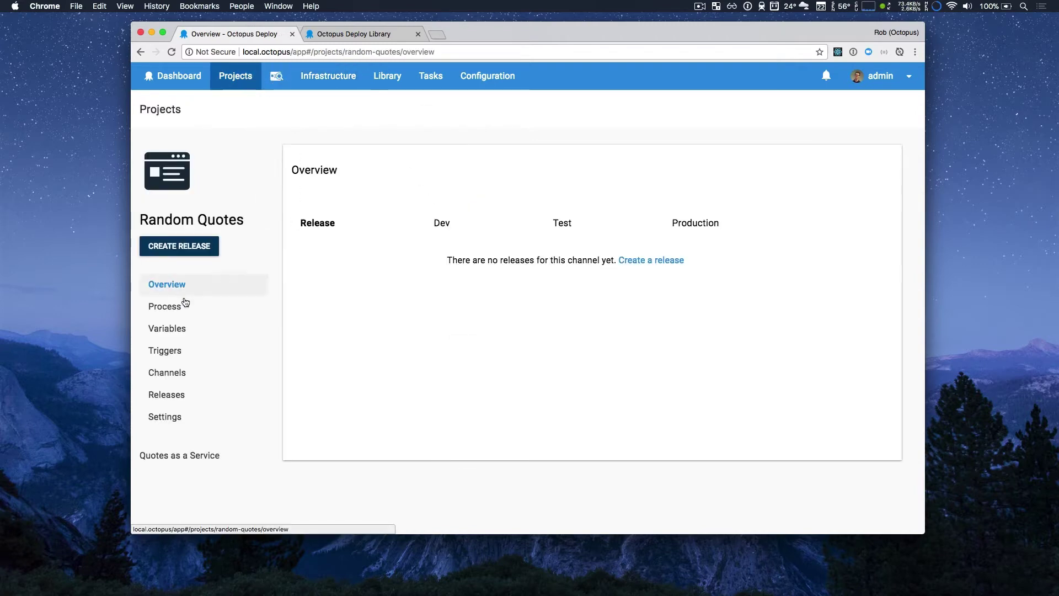
click(166, 306)
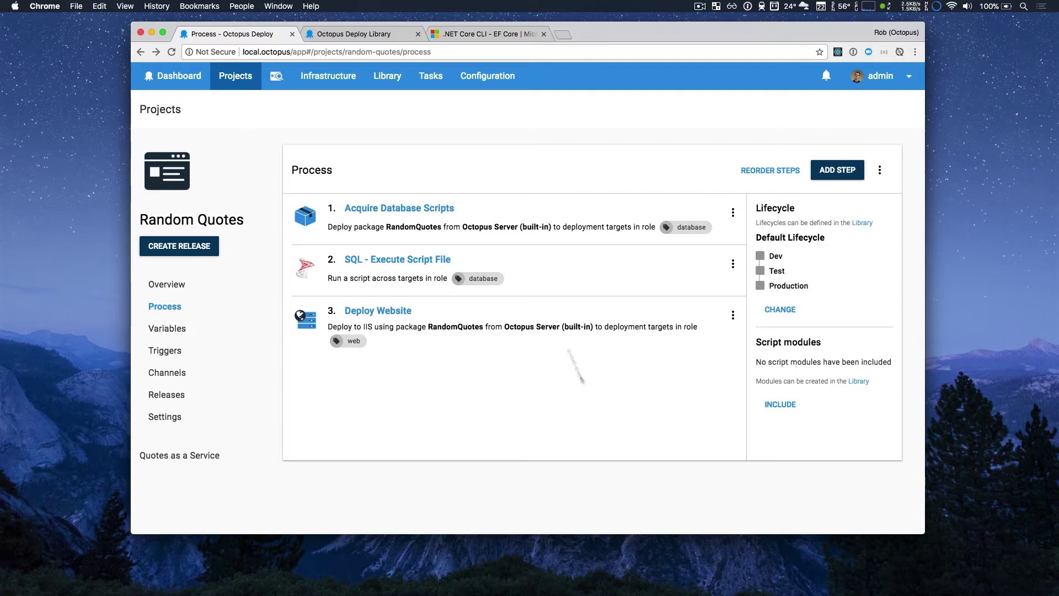
Open the Acquire Database Scripts step and examine its package feed and package ID settings
click(403, 209)
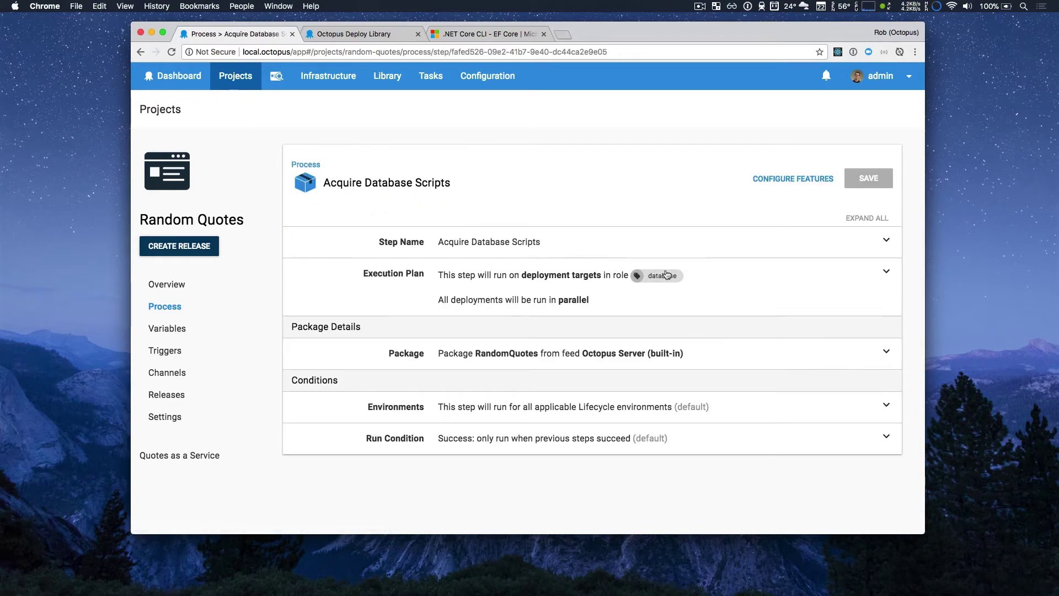
click(712, 356)
scroll(787, 307, down, 2)
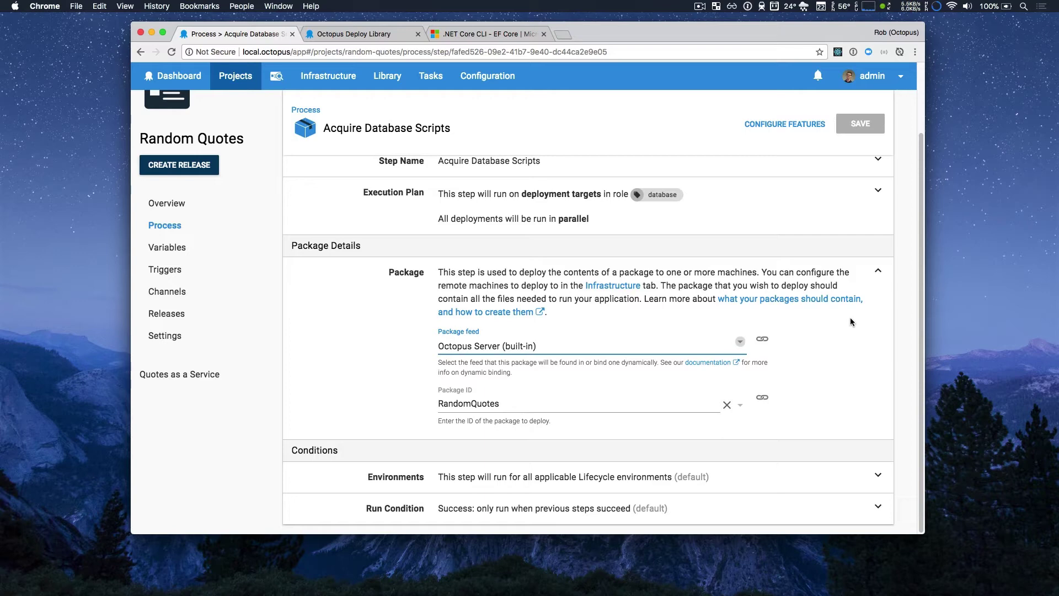
click(838, 347)
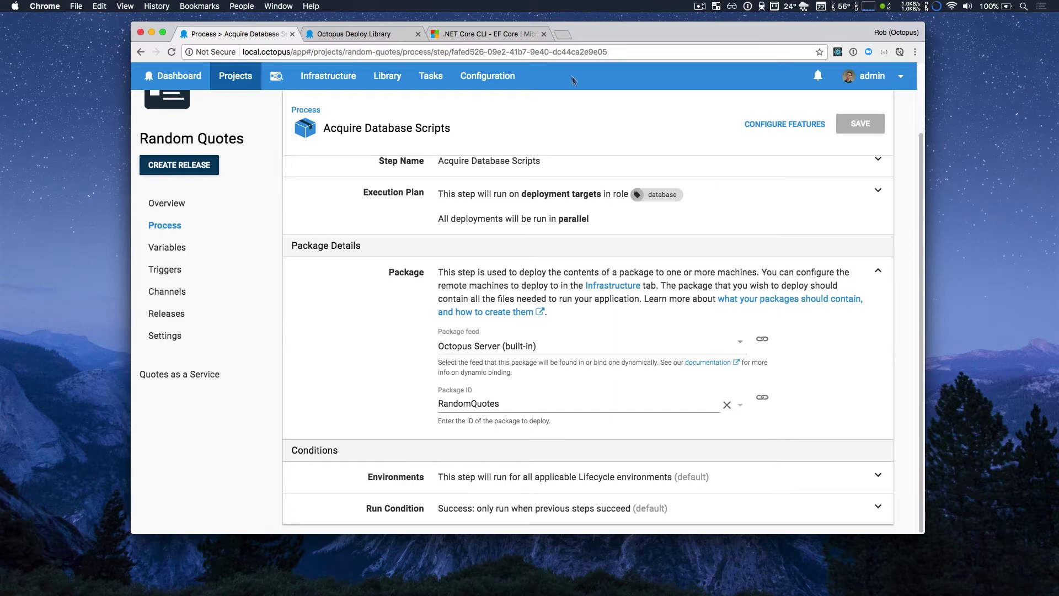
Check the idempotent option of dotnet ef migrations script in the .NET Core CLI documentation, and return to the Acquire Database Scripts step
click(485, 33)
click(654, 172)
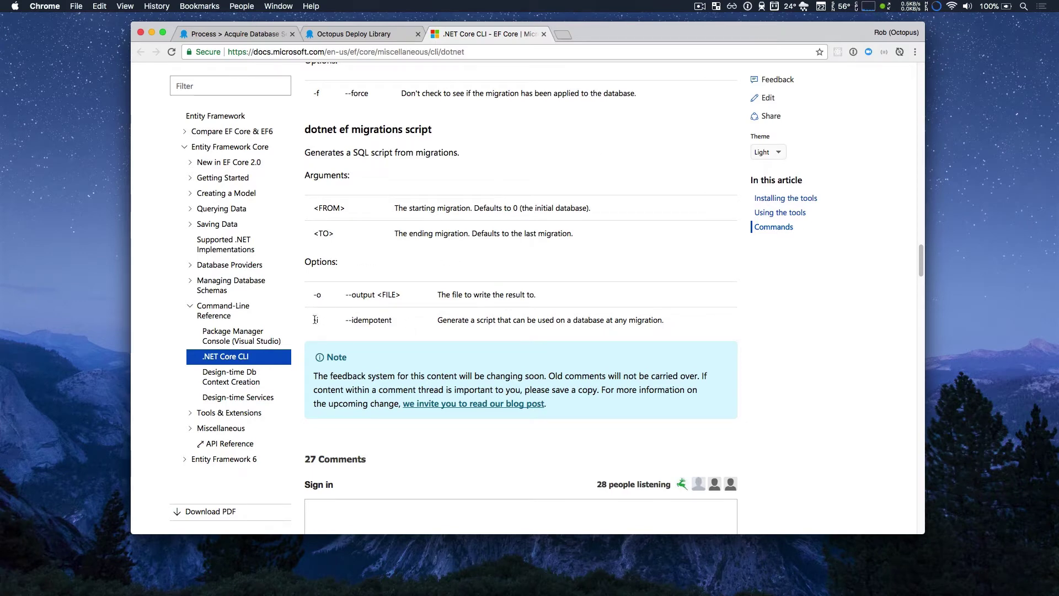
drag(312, 320, 388, 320)
click(408, 320)
key(super+1)
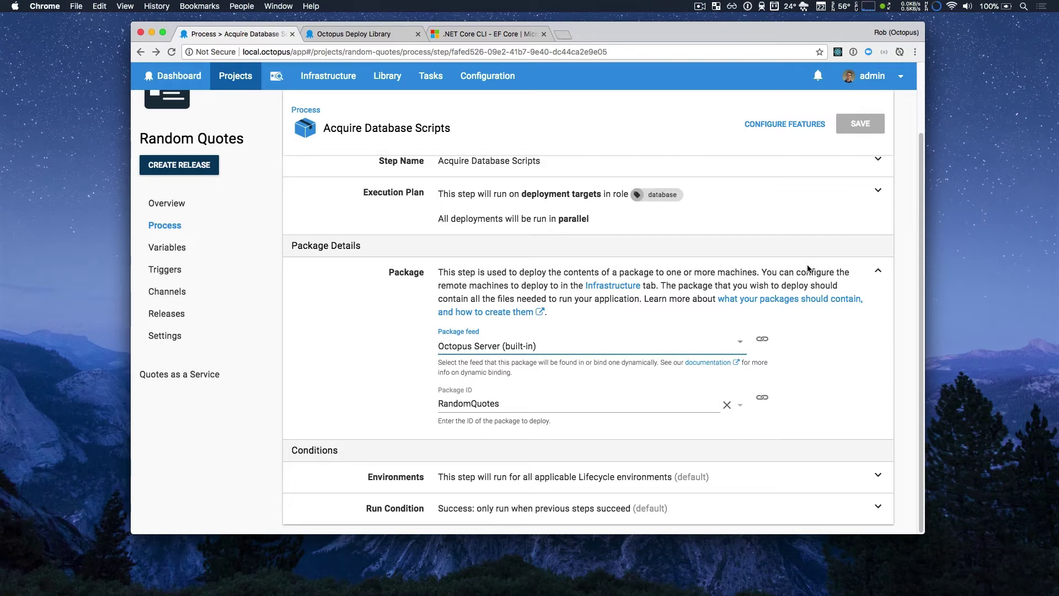
Search the step templates for SQL, browse the installed and community contributed ones, and return to the process overview without adding a step
click(306, 98)
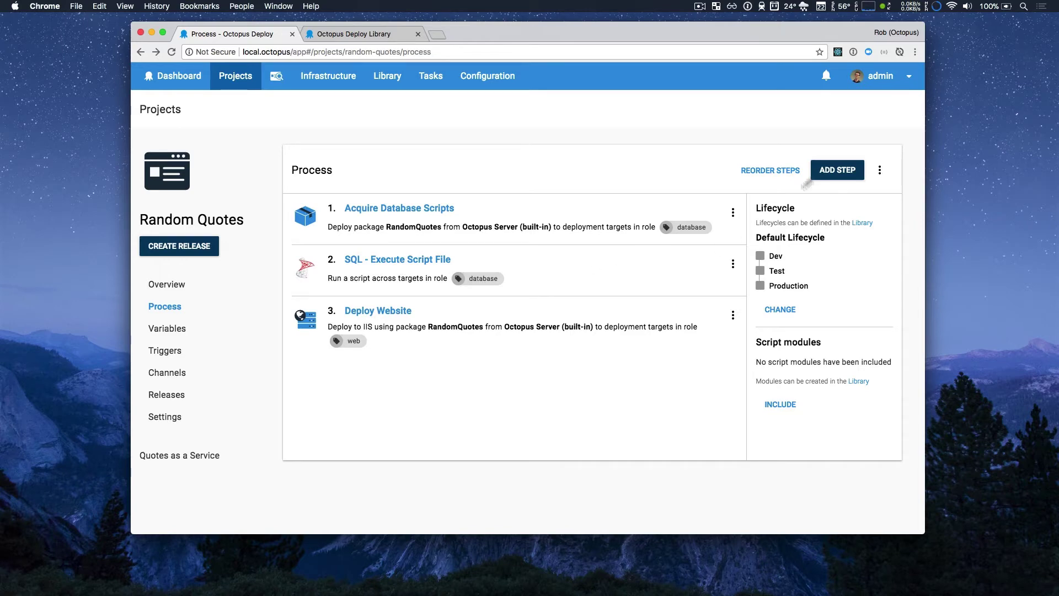
click(833, 168)
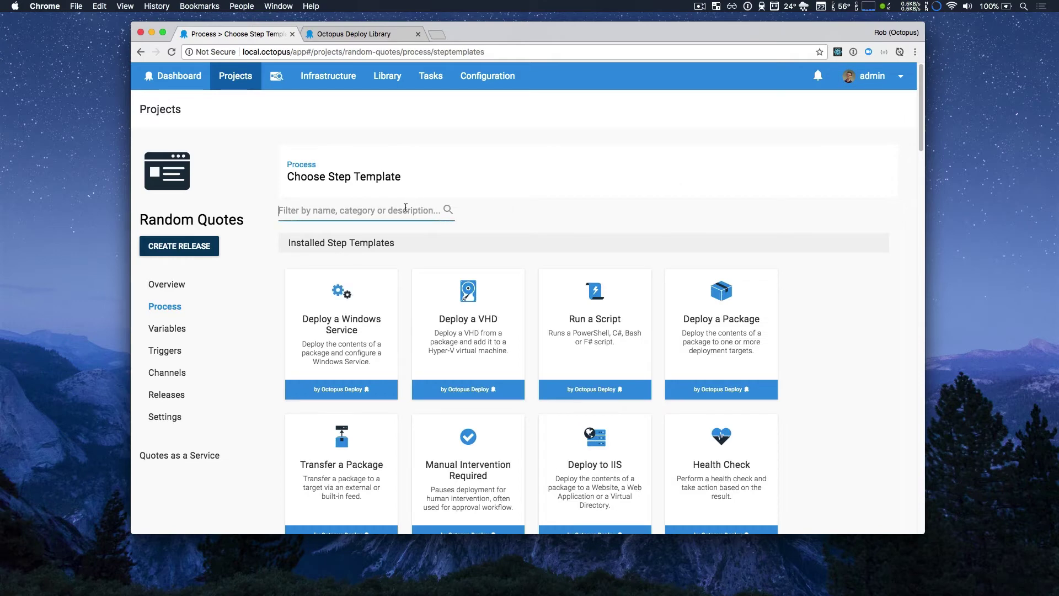
text(SQL)
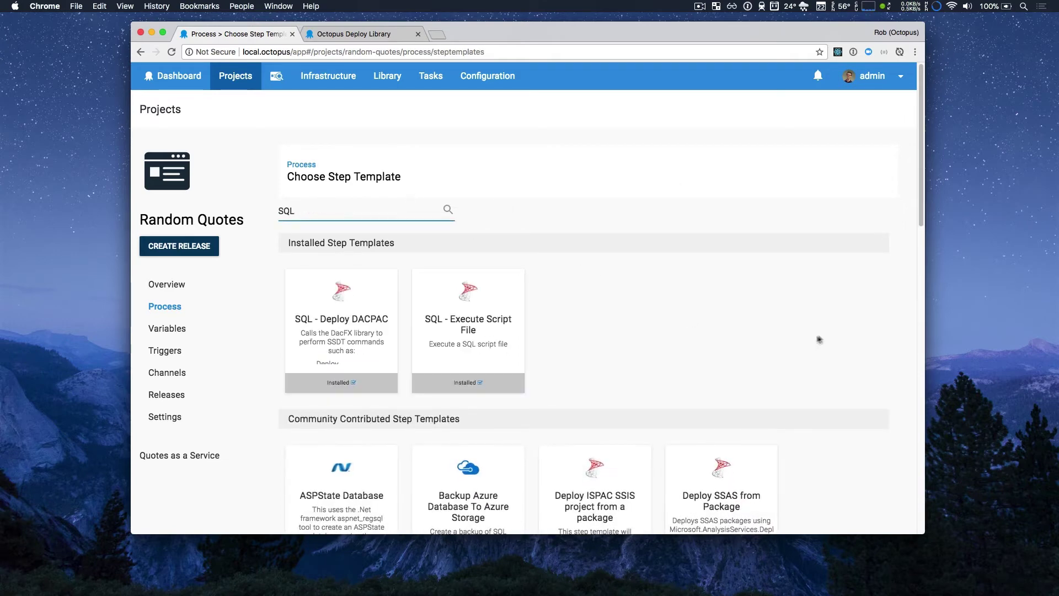
scroll(804, 337, down, 3)
scroll(805, 336, down, 5)
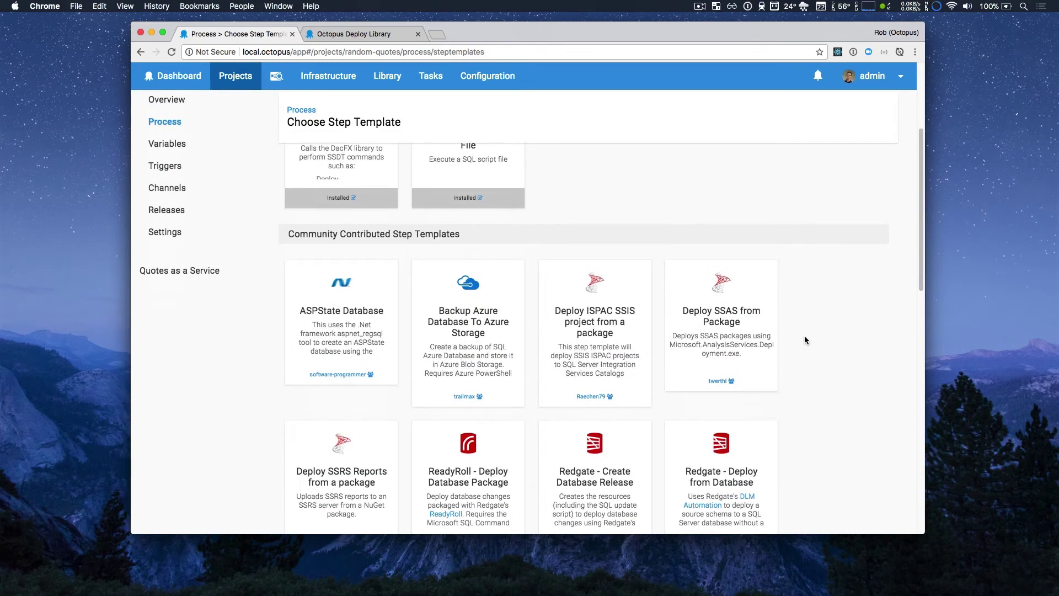
scroll(829, 312, down, 10)
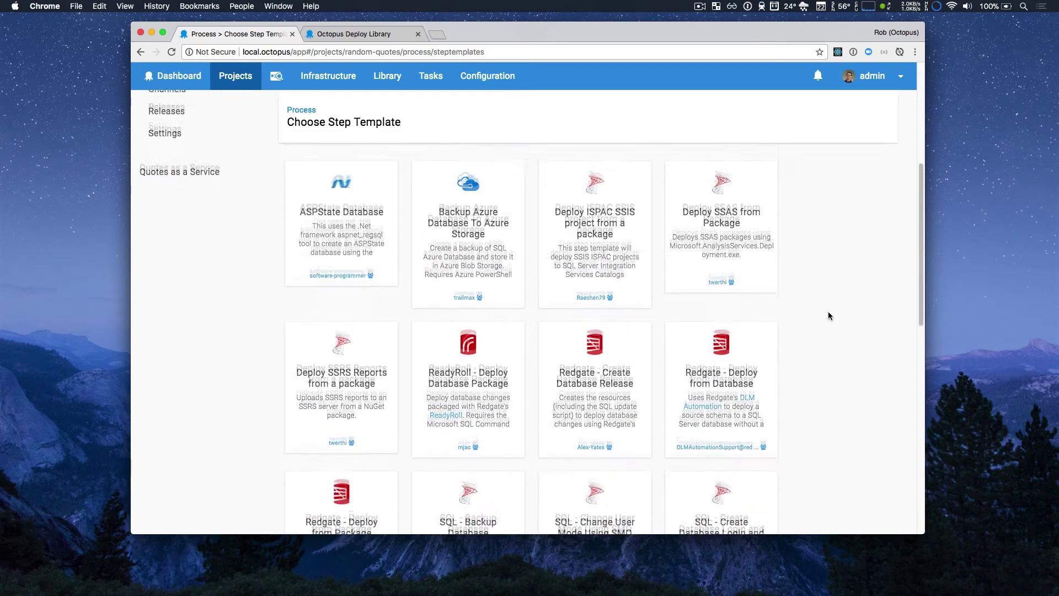
scroll(812, 313, down, 4)
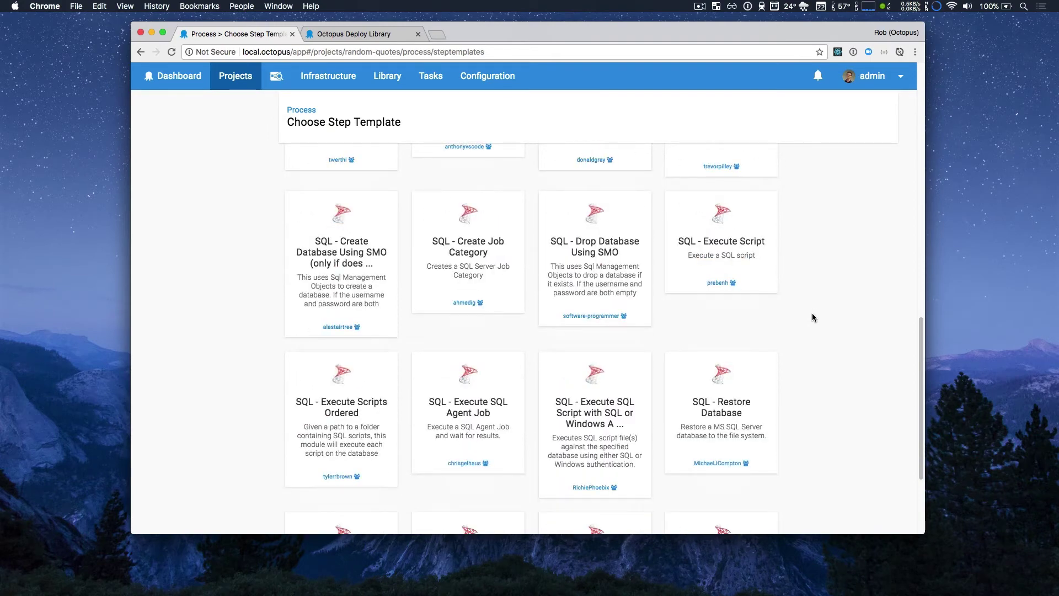
scroll(812, 312, up, 15)
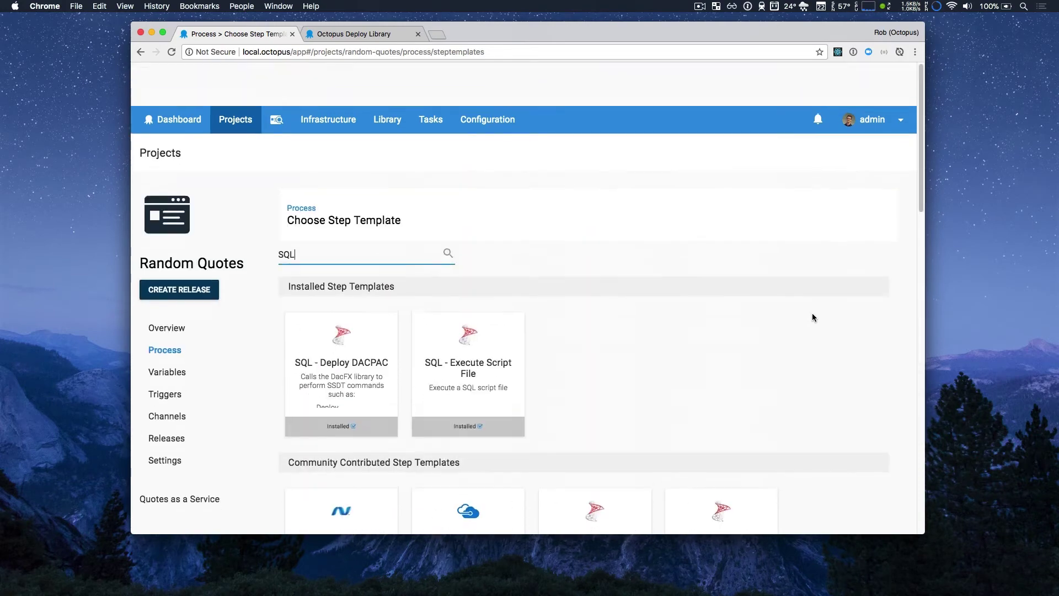
click(177, 304)
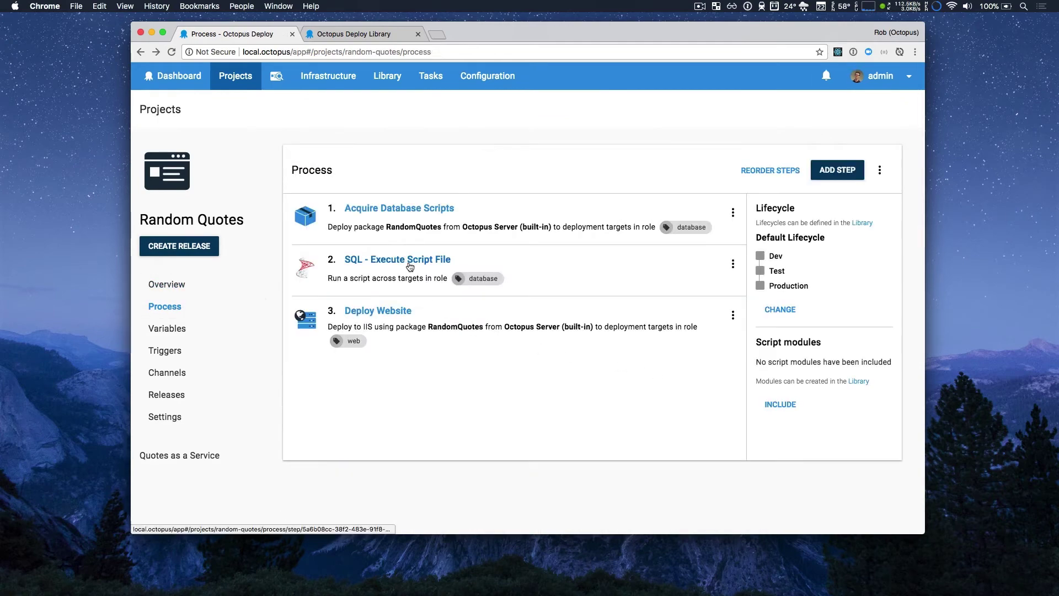
Examine the expanded settings of the SQL - Execute Script File step, including connection string, script file and command timeout, and return to the process
click(430, 328)
click(858, 218)
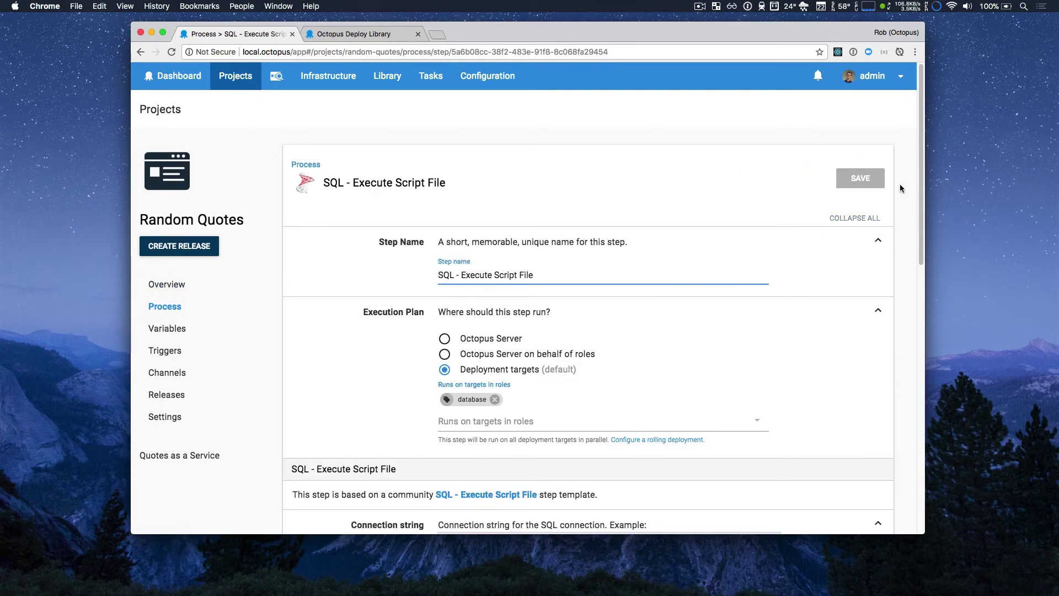
scroll(899, 184, down, 4)
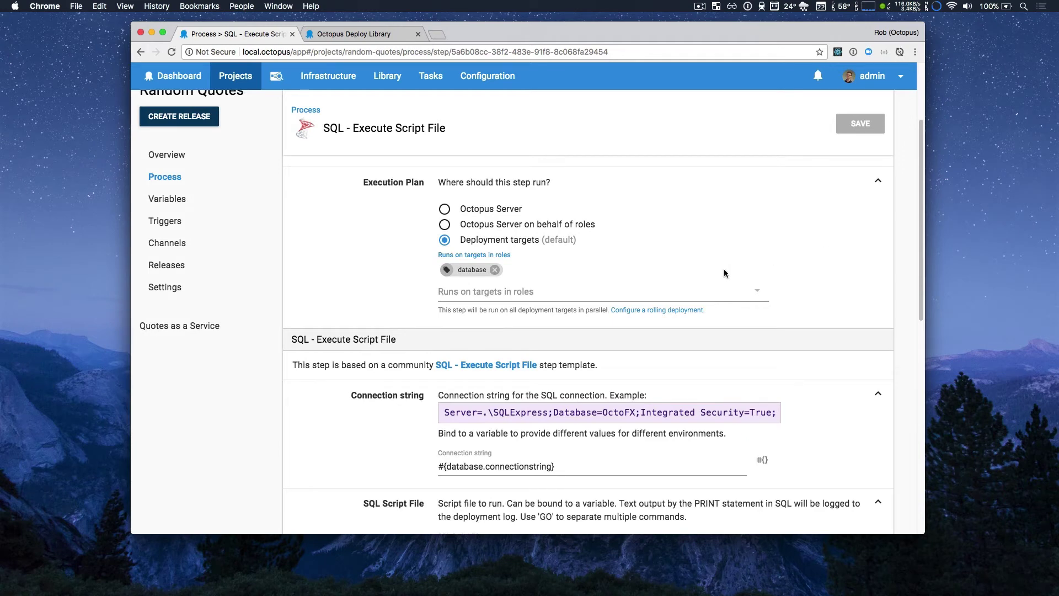
scroll(902, 270, down, 5)
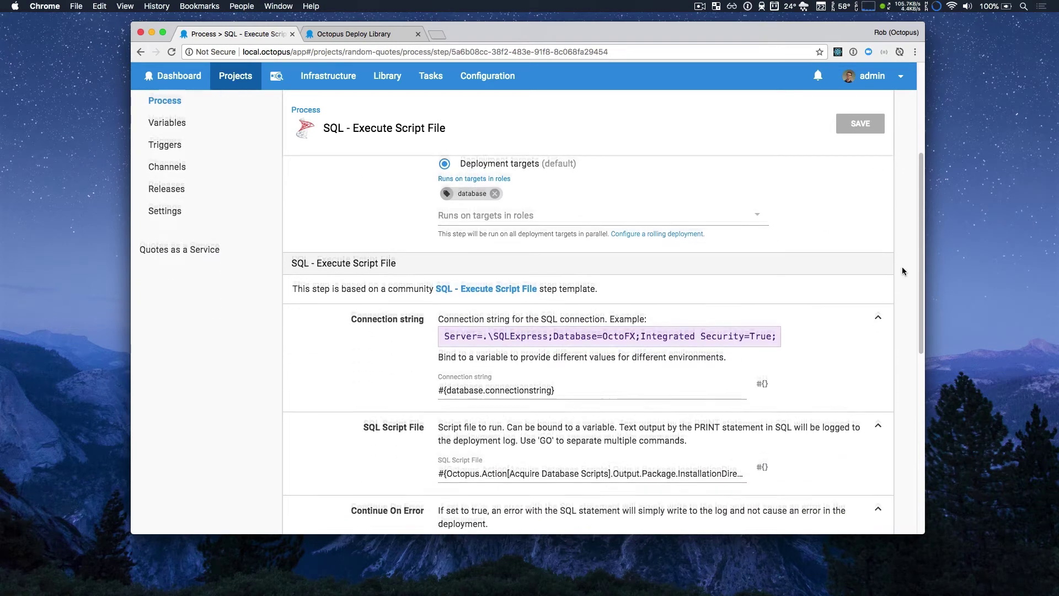
scroll(903, 270, up, 1)
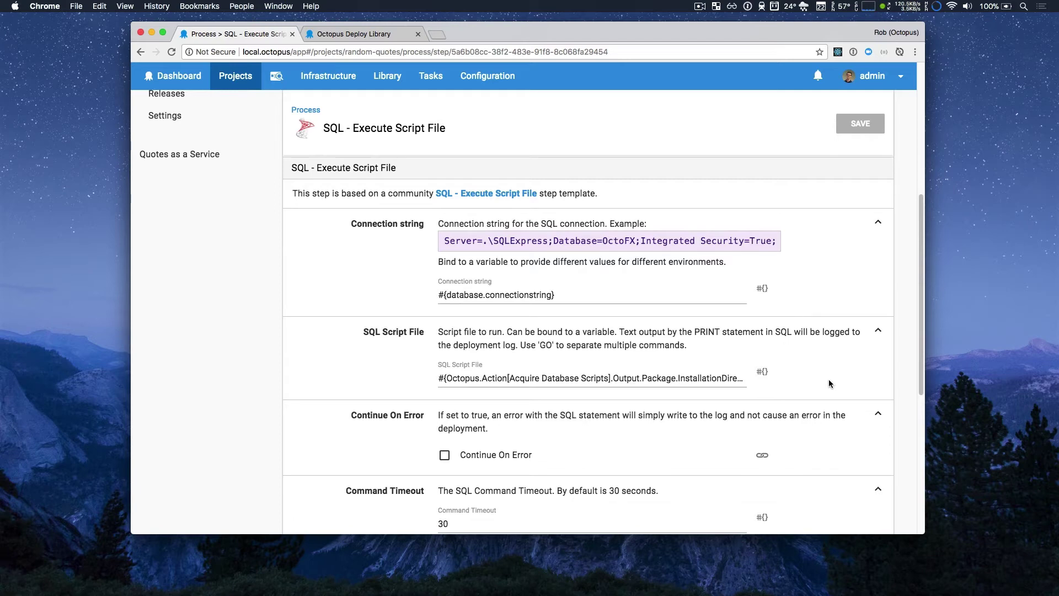
scroll(829, 381, down, 2)
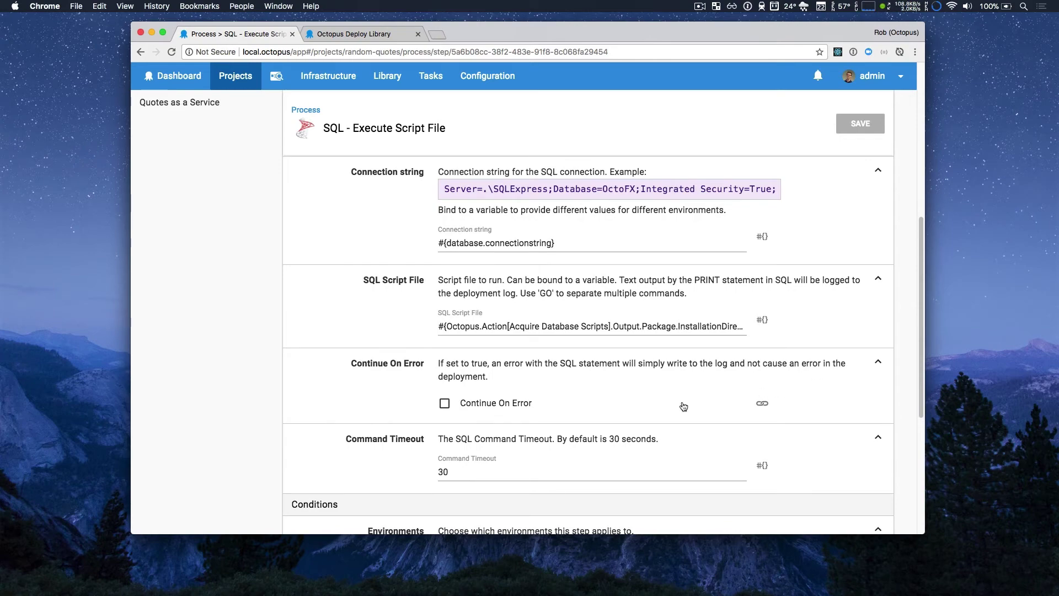
scroll(683, 406, up, 10)
click(307, 165)
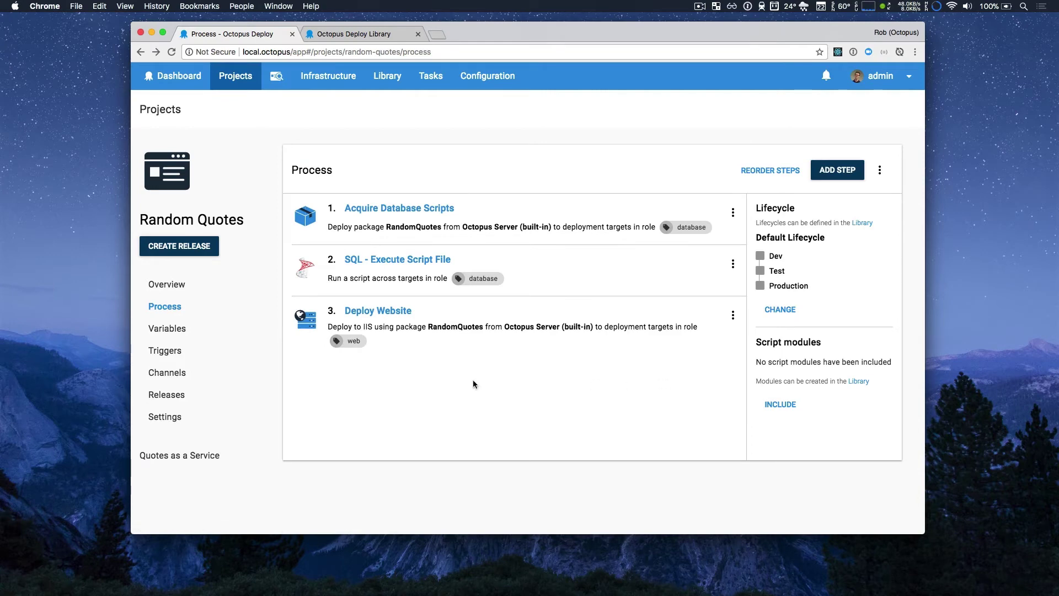
Open the Deploy Website step with all sections expanded and examine its execution plan and package details
click(387, 311)
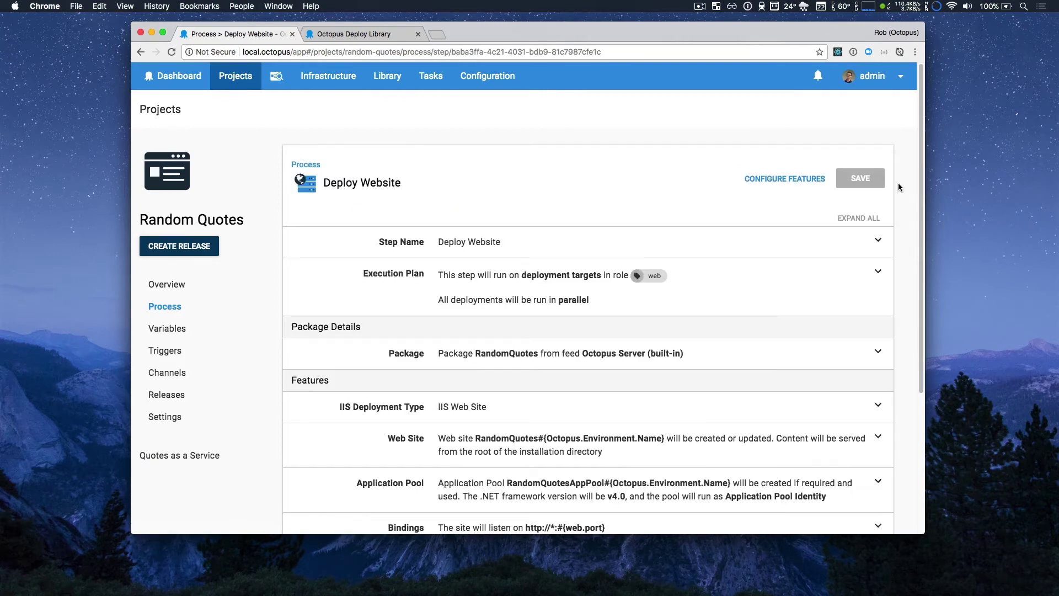
click(868, 219)
scroll(905, 157, down, 2)
scroll(904, 161, down, 1)
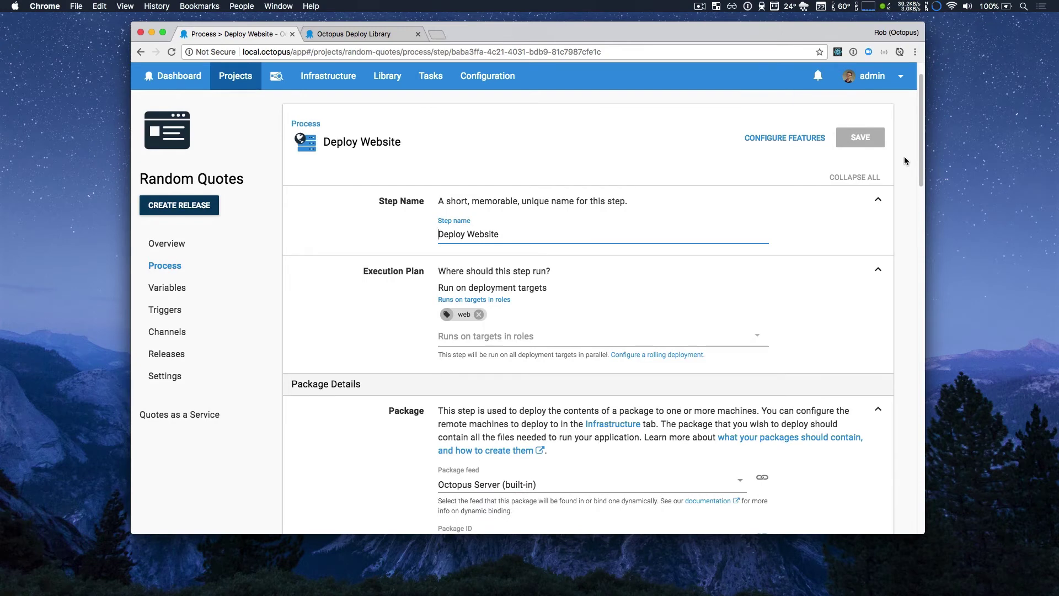
scroll(905, 160, down, 3)
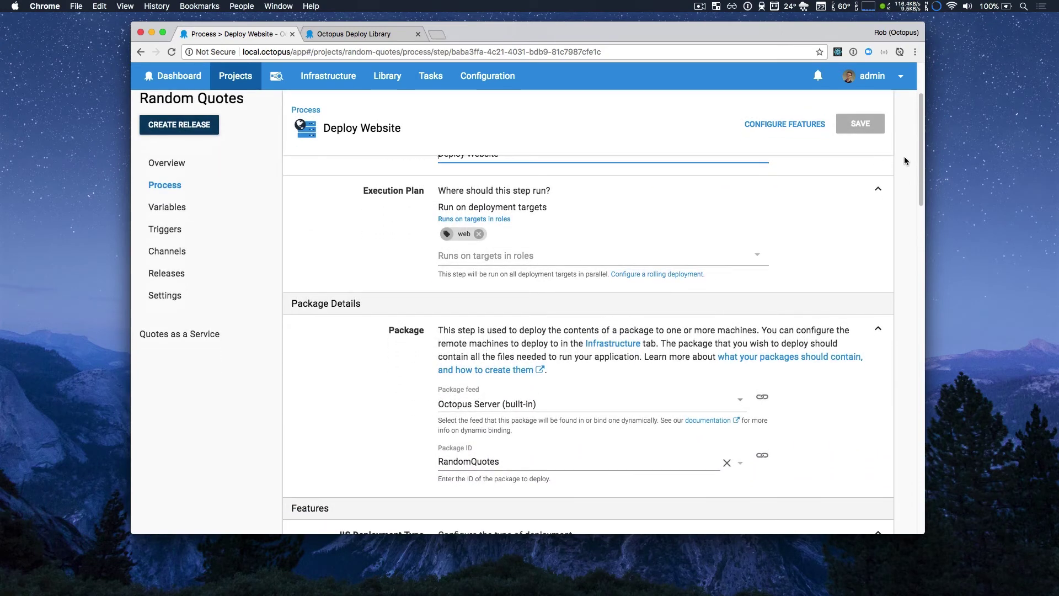
scroll(905, 161, down, 5)
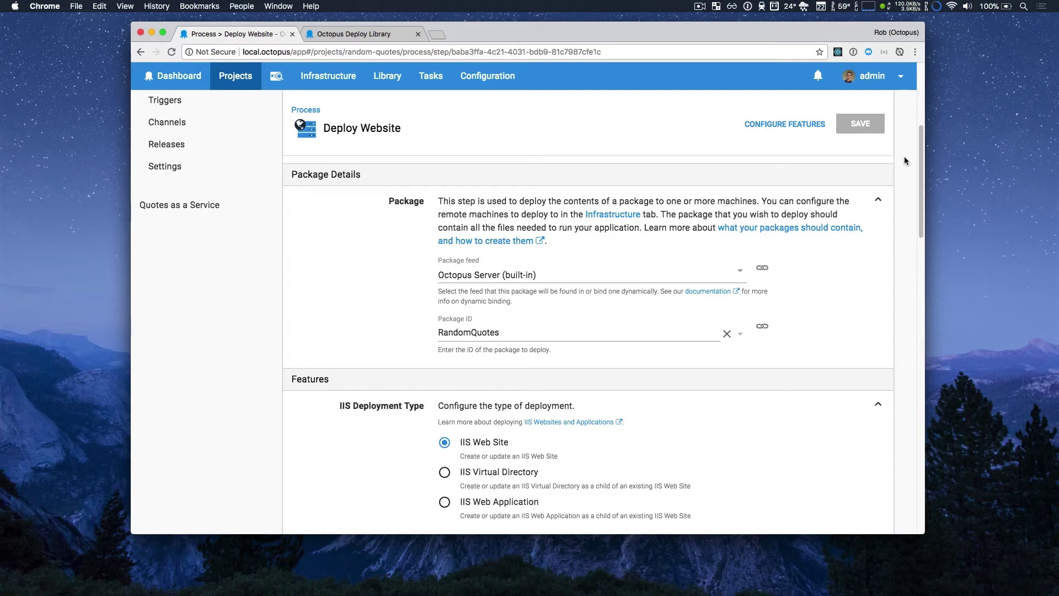
Review the Deploy Website step's IIS deployment type, web site, application pool, bindings, authentication and JSON configuration variable settings
scroll(904, 156, down, 3)
scroll(905, 159, down, 5)
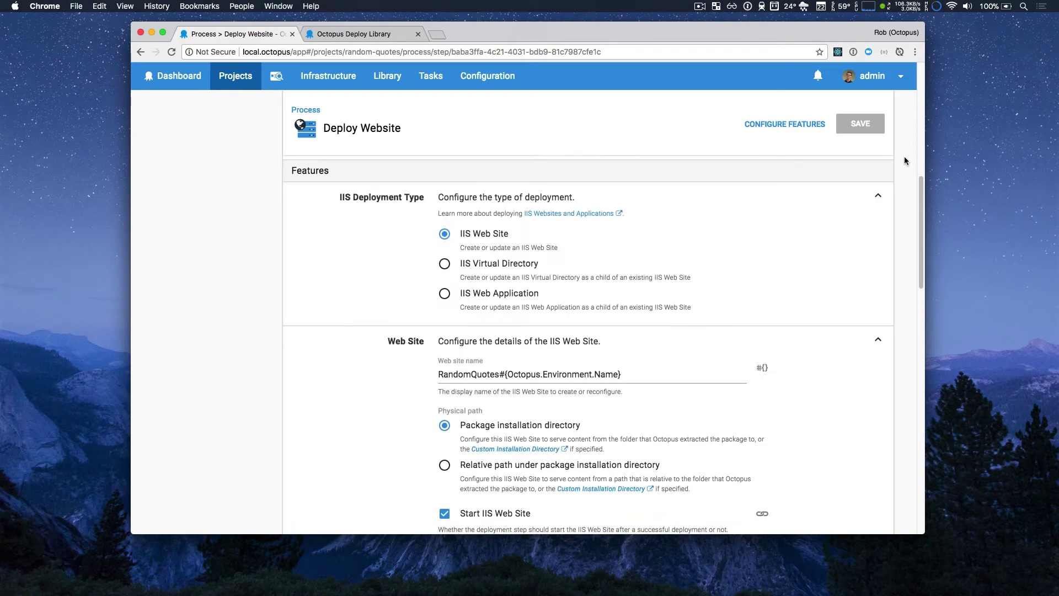
scroll(905, 160, down, 1)
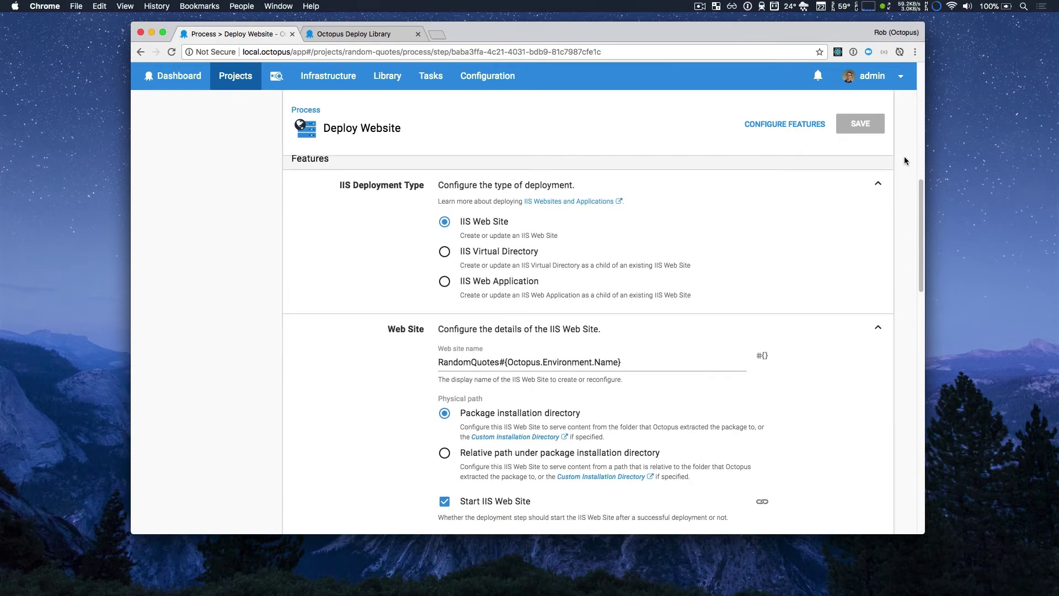
scroll(905, 160, down, 6)
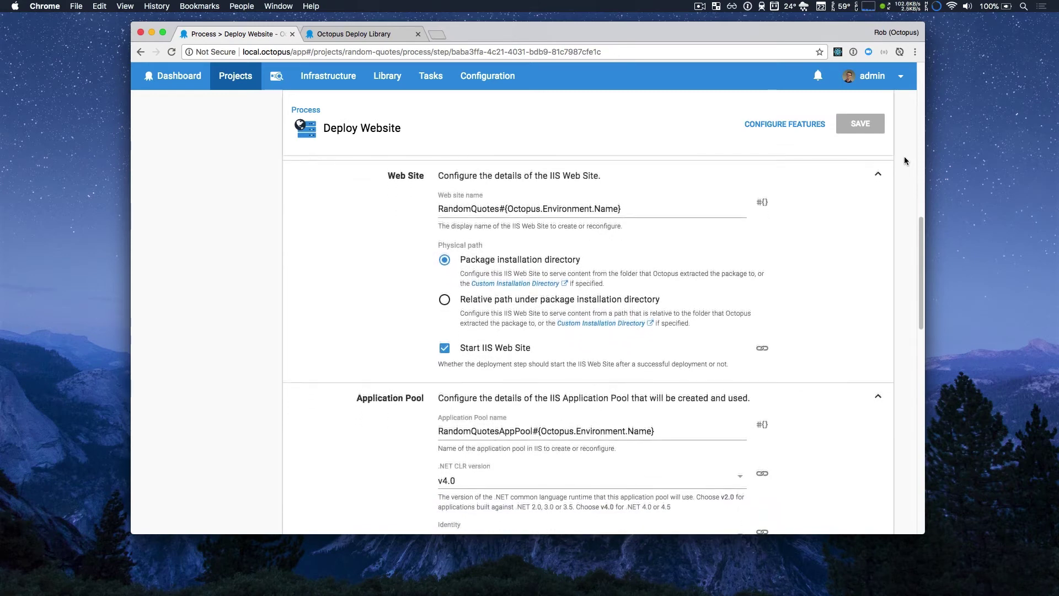
scroll(905, 160, down, 8)
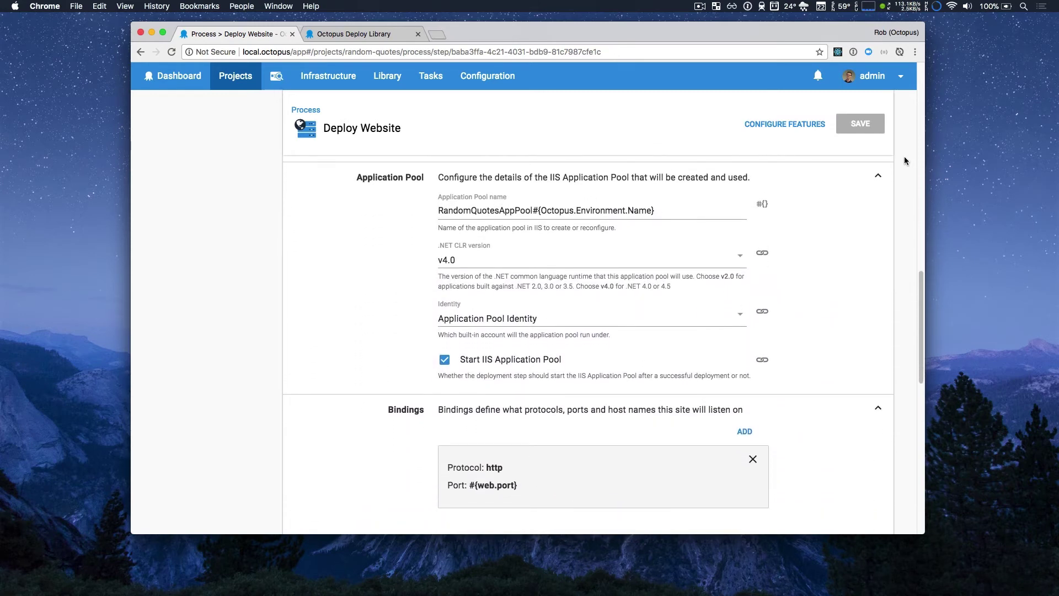
scroll(905, 161, down, 6)
scroll(904, 161, down, 3)
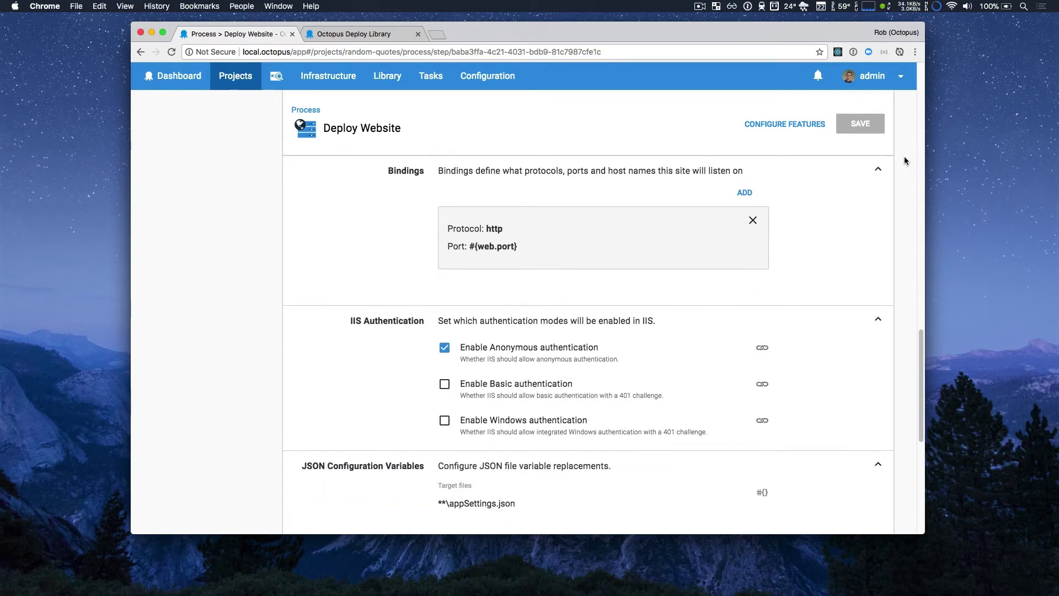
scroll(904, 161, down, 9)
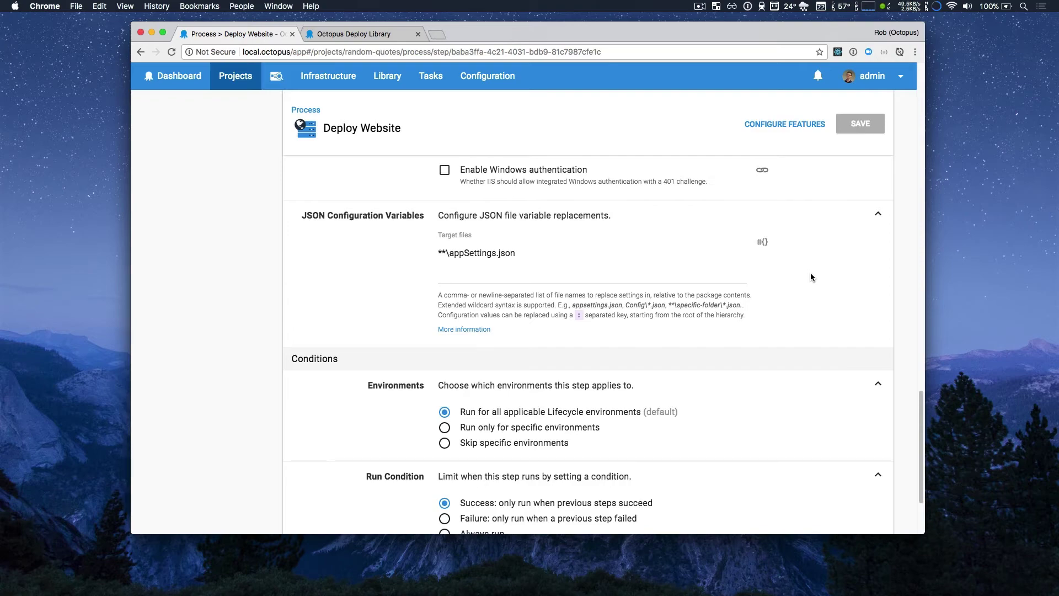
scroll(814, 268, up, 15)
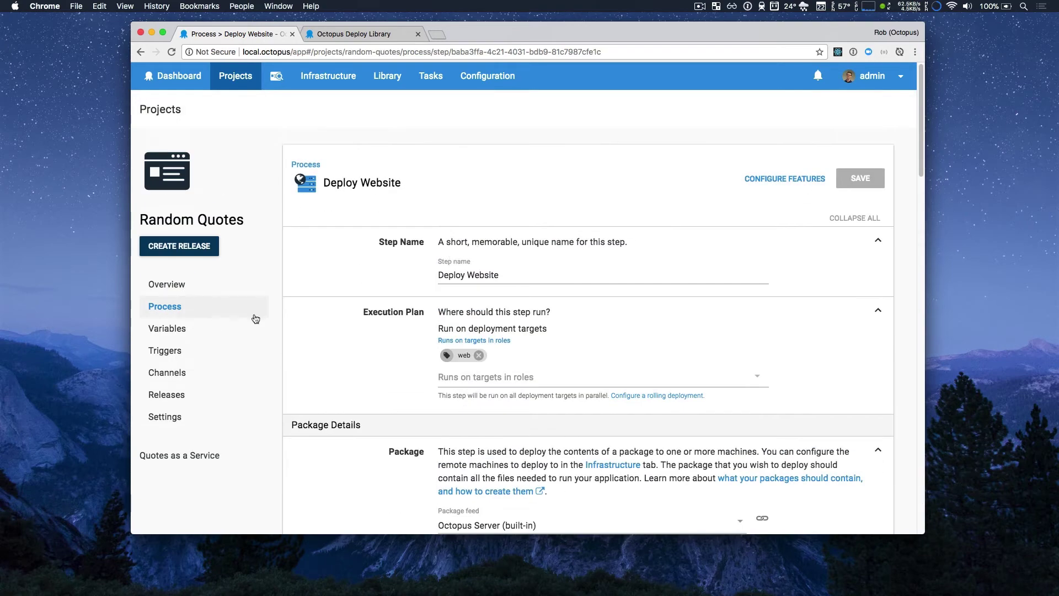
Review the Random Quotes project variables, including the app settings, connection strings, database names and their environment scopes
click(185, 331)
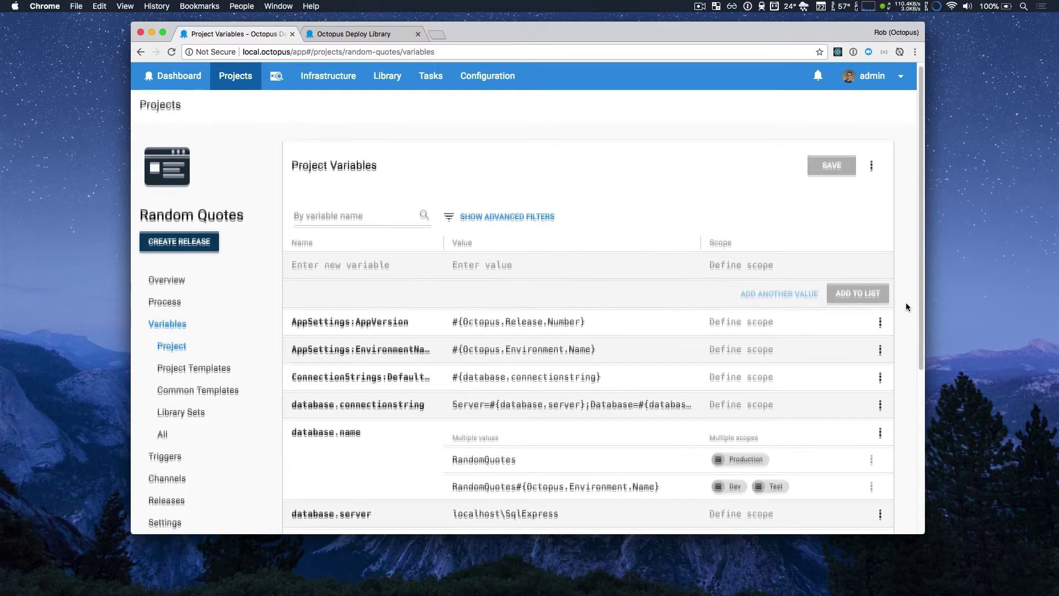
scroll(906, 302, down, 4)
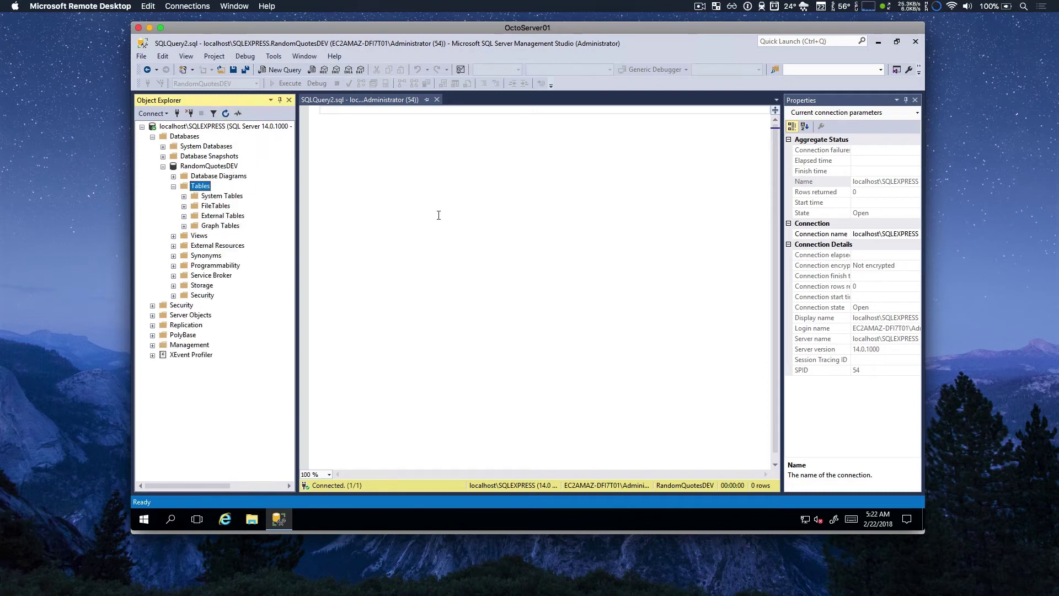
Switch to Chrome and start a new Random Quotes release with the version set to 1.0.0
key(super+Tab)
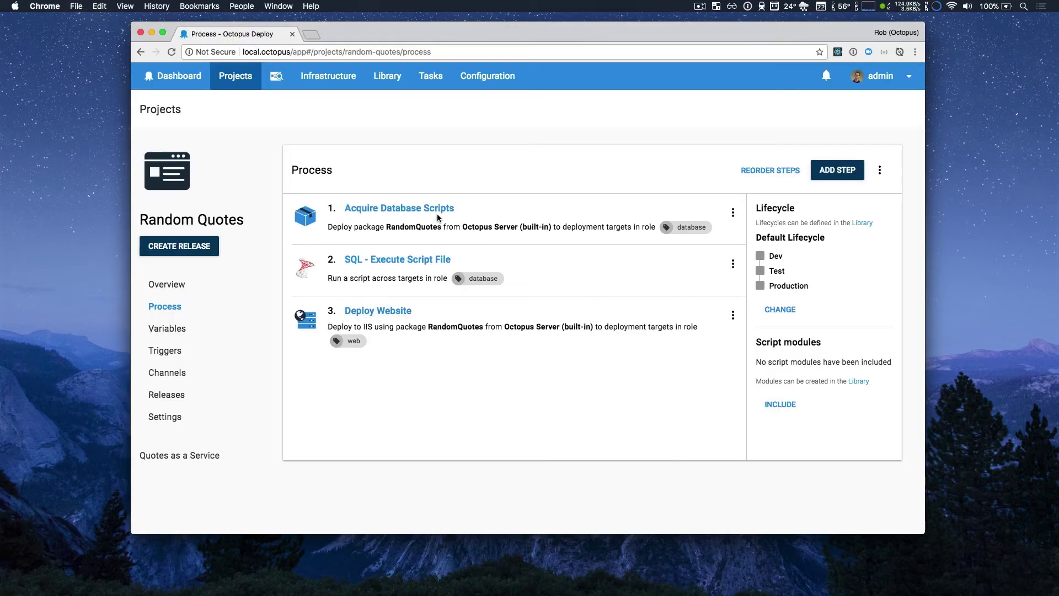
click(165, 247)
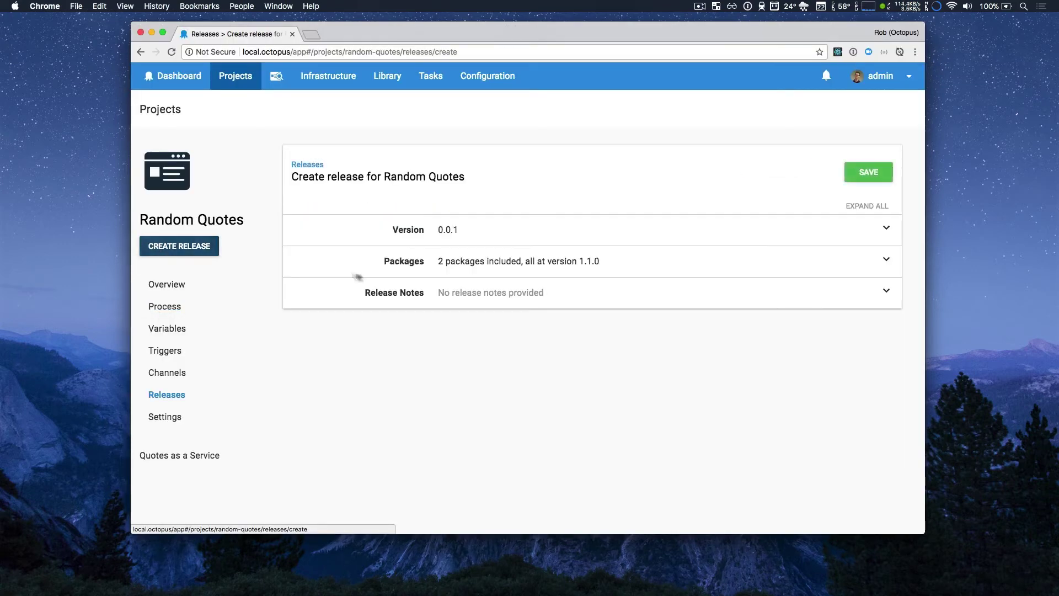
click(464, 241)
double_click(461, 265)
text(1)
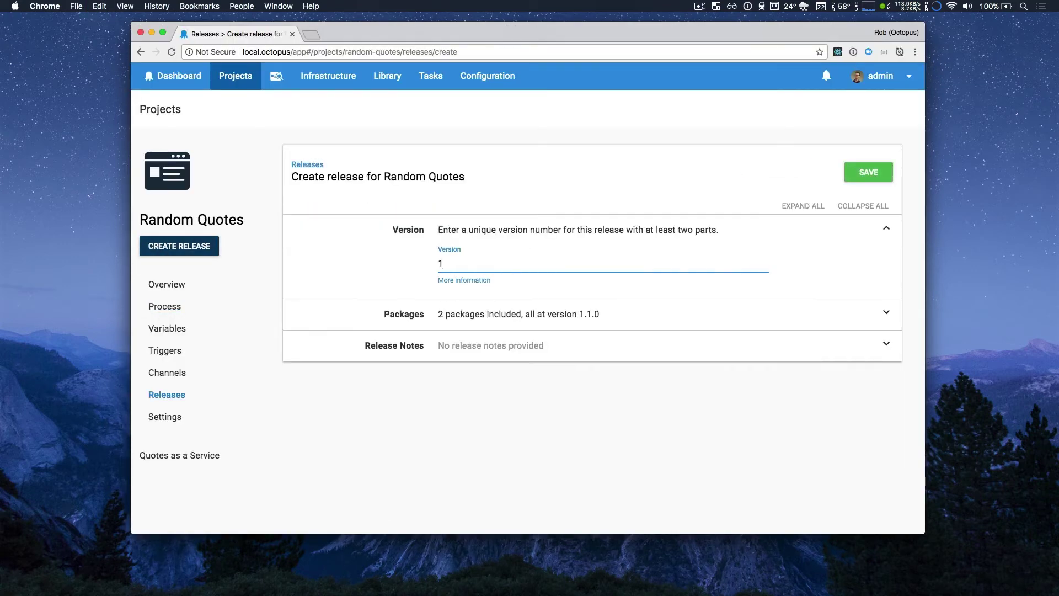
text(.0.0)
Set the specific RandomQuotes package version to 1.0.0 for both the Acquire Database Scripts and Deploy Website steps
click(540, 315)
click(658, 367)
text(1.0.0)
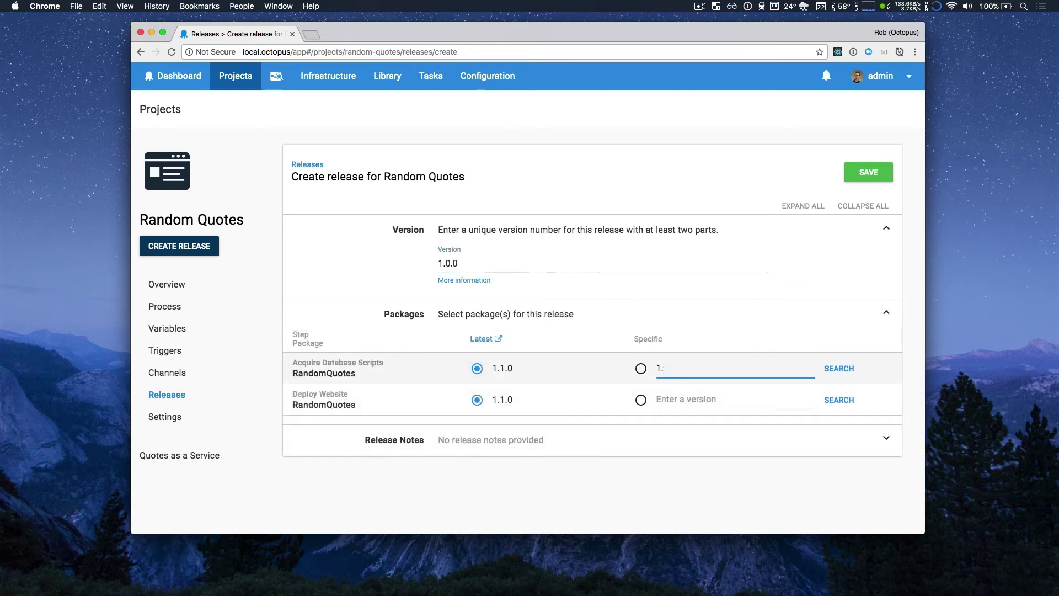
click(679, 403)
text(1)
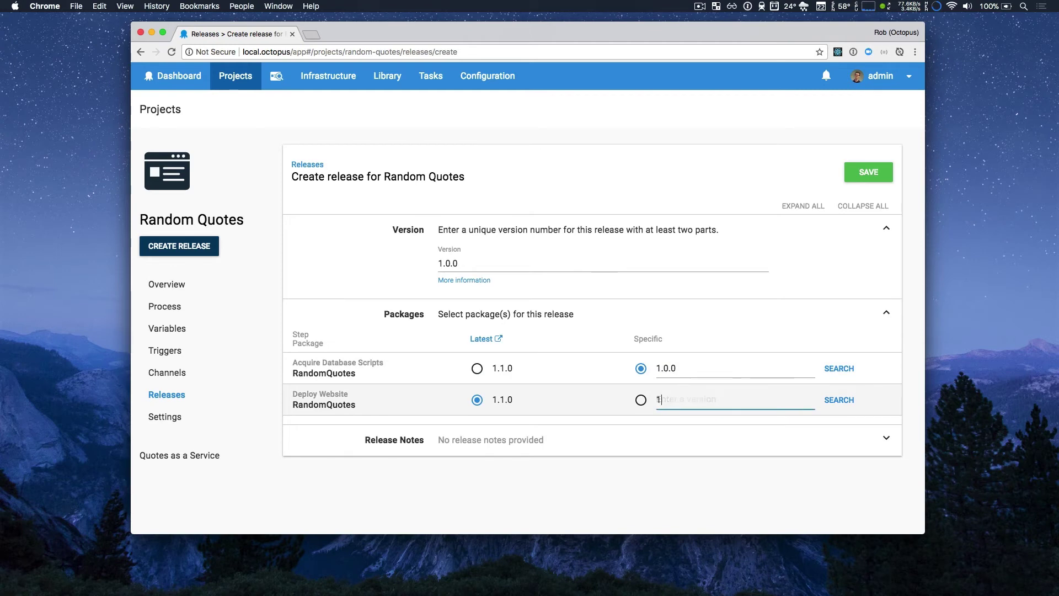
text(.0.0)
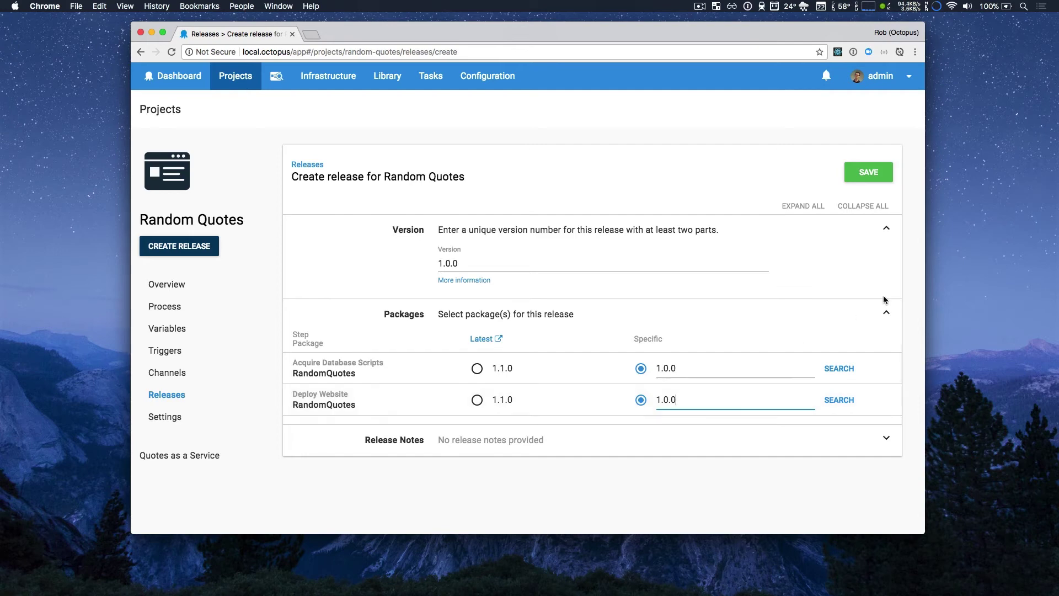
Save release 1.0.0 and deploy it to the Dev environment with the default deployment options
click(857, 171)
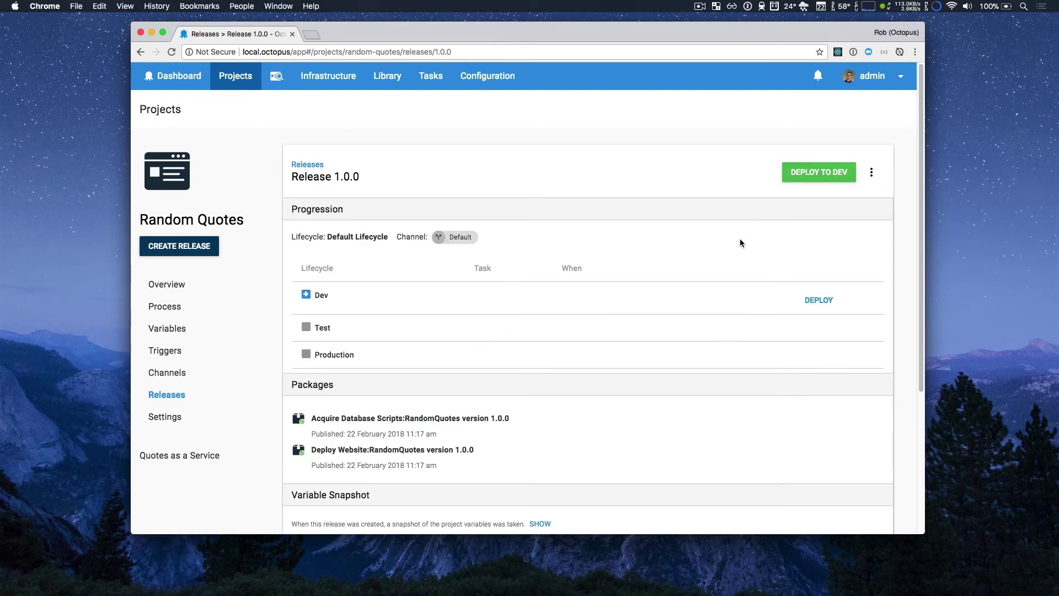
click(810, 175)
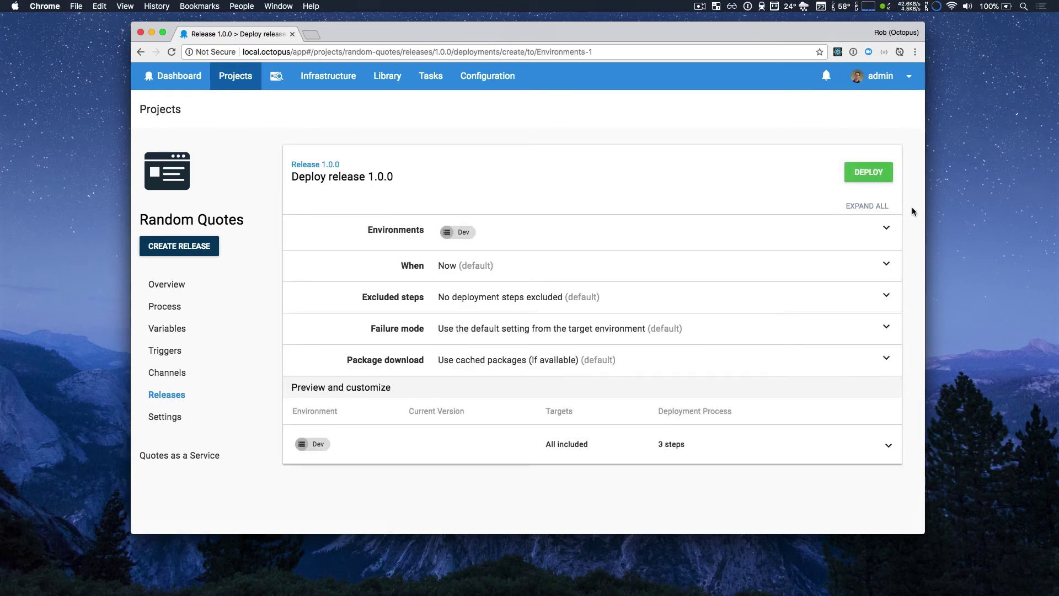
click(875, 171)
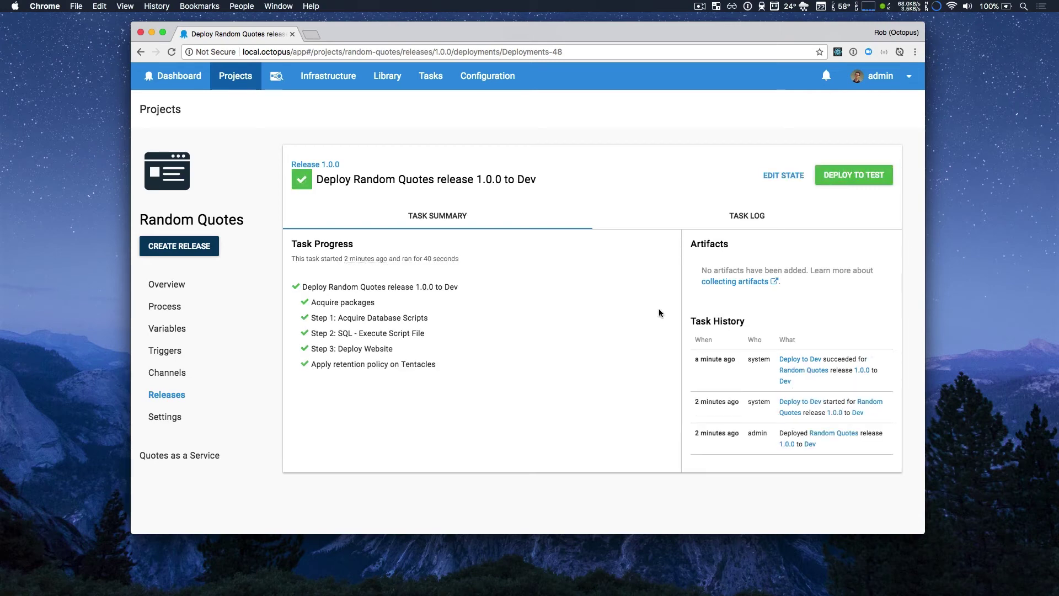
Open the deployed Random Quotes site at 52.77.222.1:8081 in a new browser tab and refresh the quote twice
key(super+t)
text(52.77.222.1)
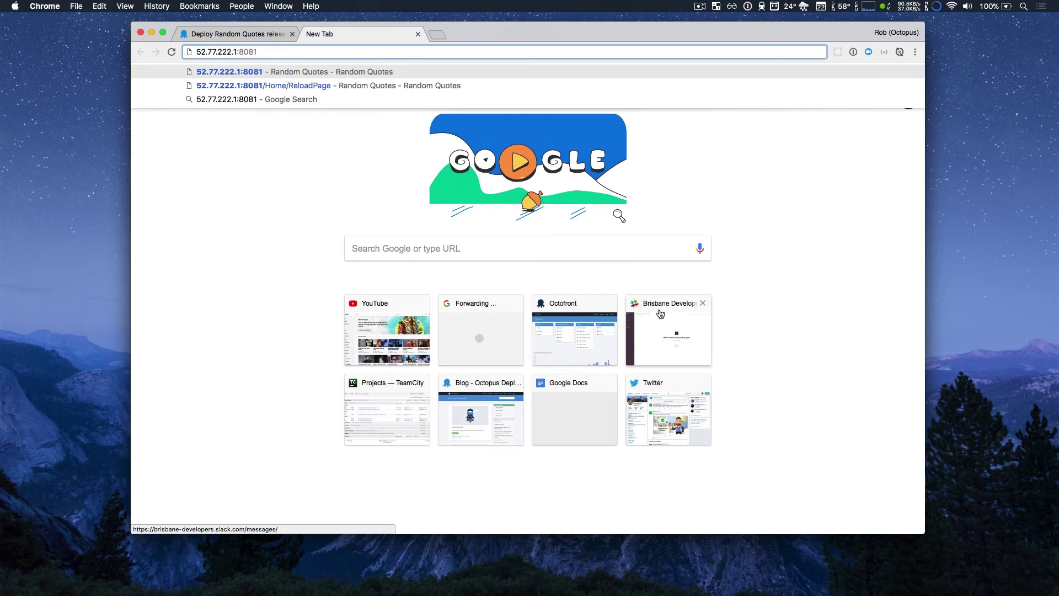
key(Return)
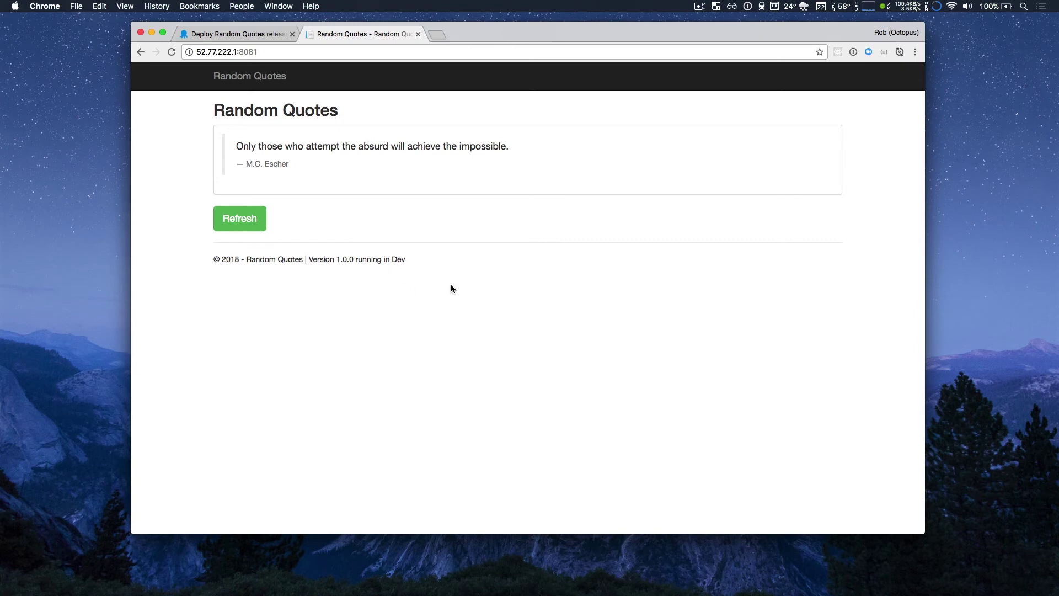
click(247, 221)
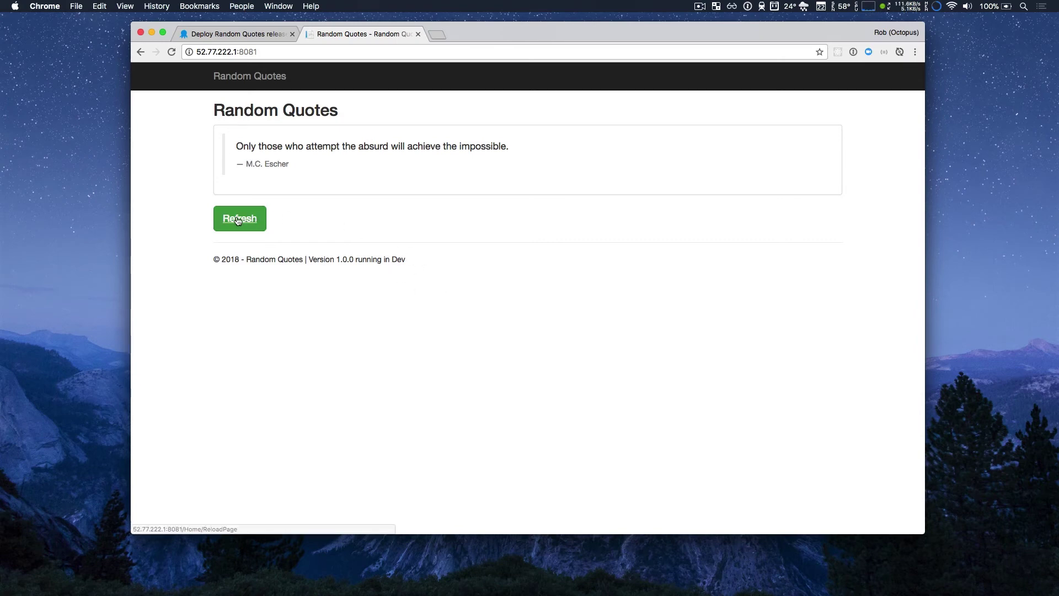
click(247, 221)
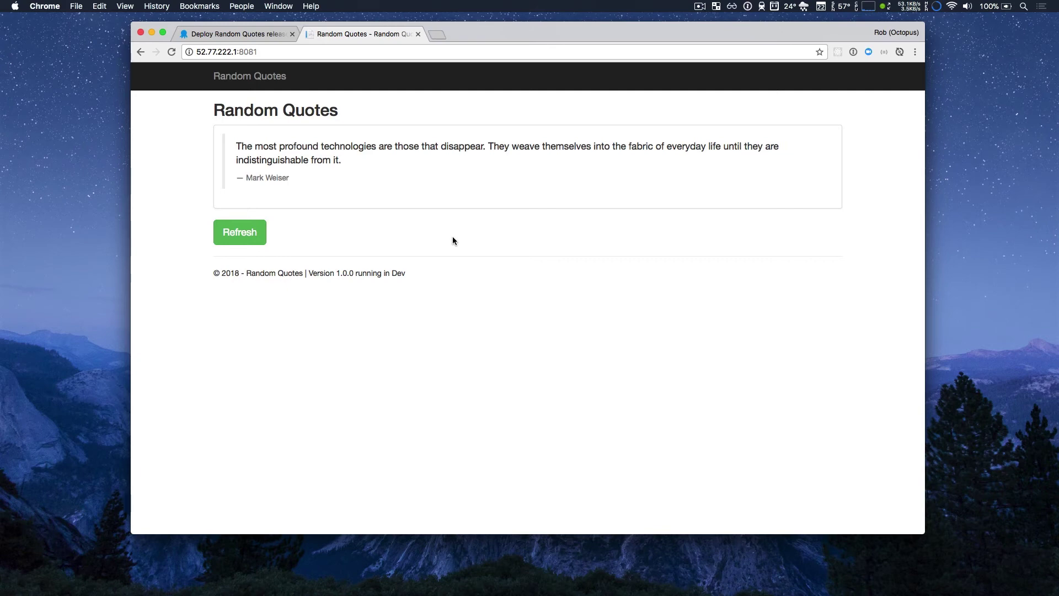
Switch to SQL Server Management Studio, refresh the RandomQuotesDEV tables and select the top 1000 rows of dbo.Quote
key(super+Tab)
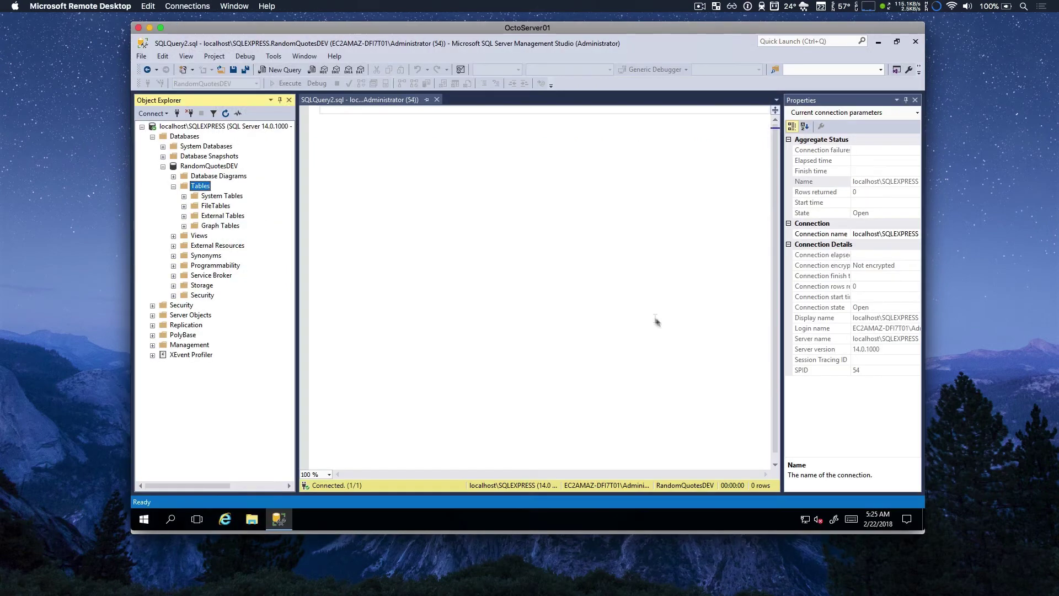
click(224, 116)
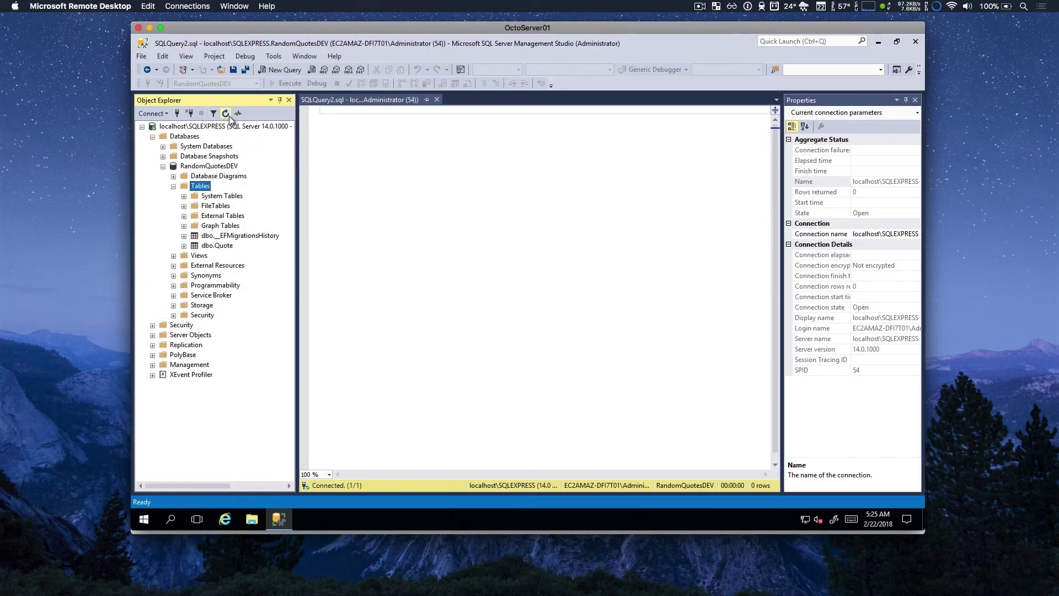
click(221, 246)
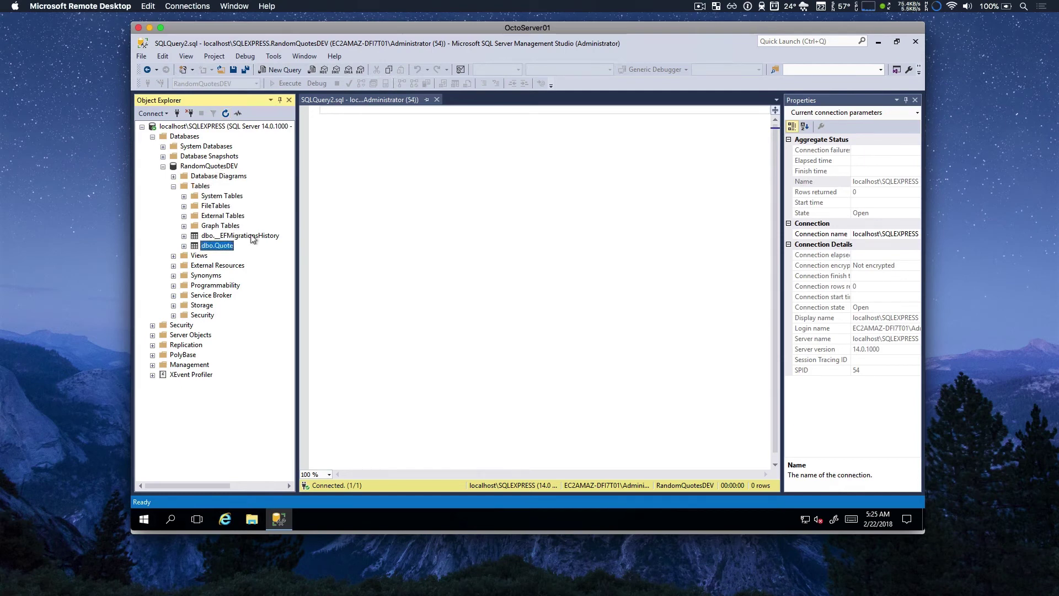
right_click(217, 248)
click(429, 253)
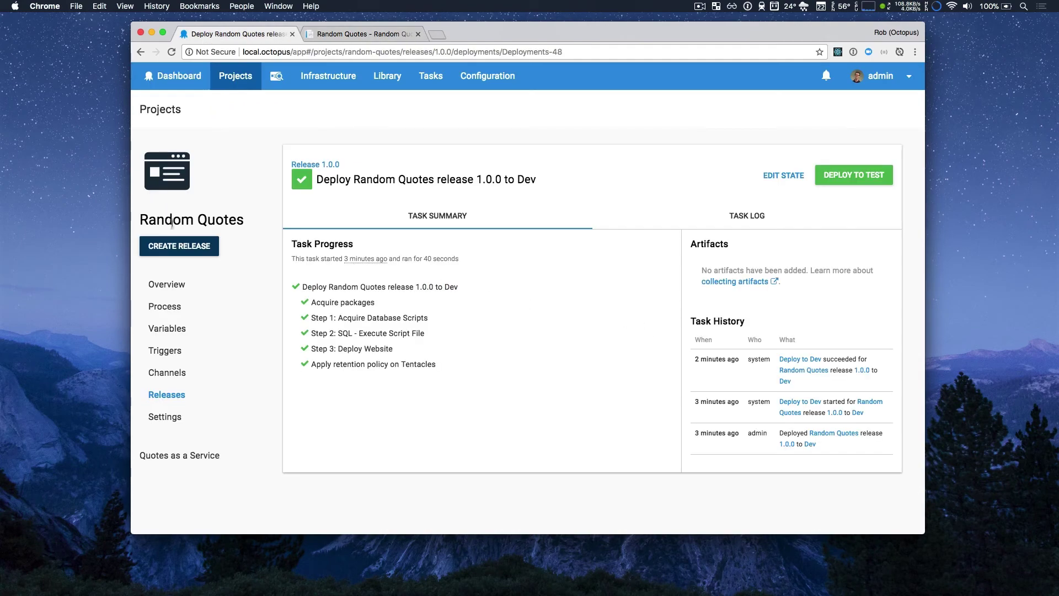
Back in Chrome, start a new Random Quotes release with version 1.1.0, keeping the latest 1.1.0 package for both steps
click(175, 246)
click(461, 235)
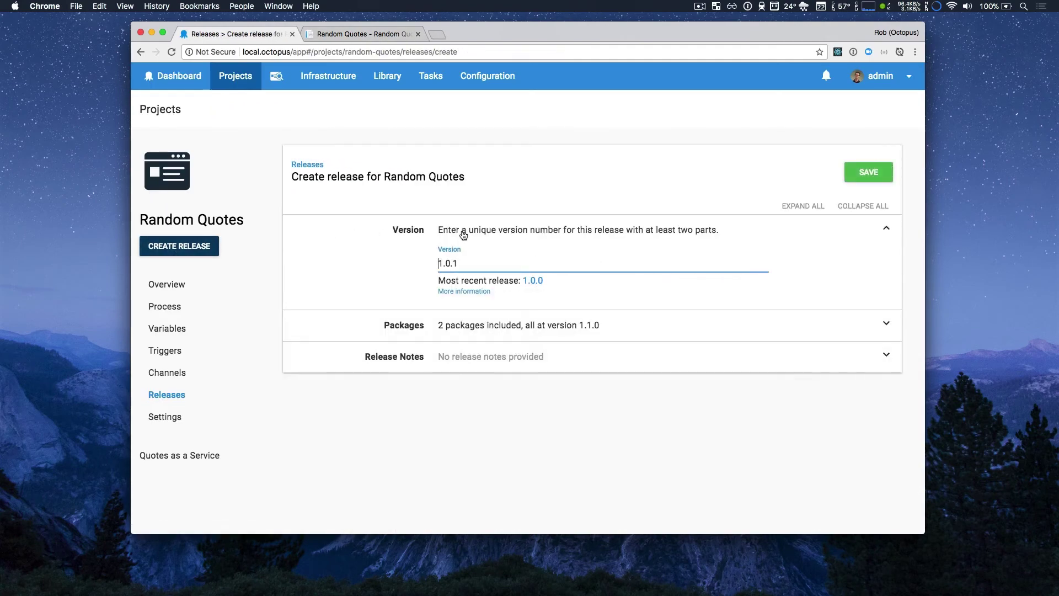
key(super+a)
text(1.1.0)
click(580, 329)
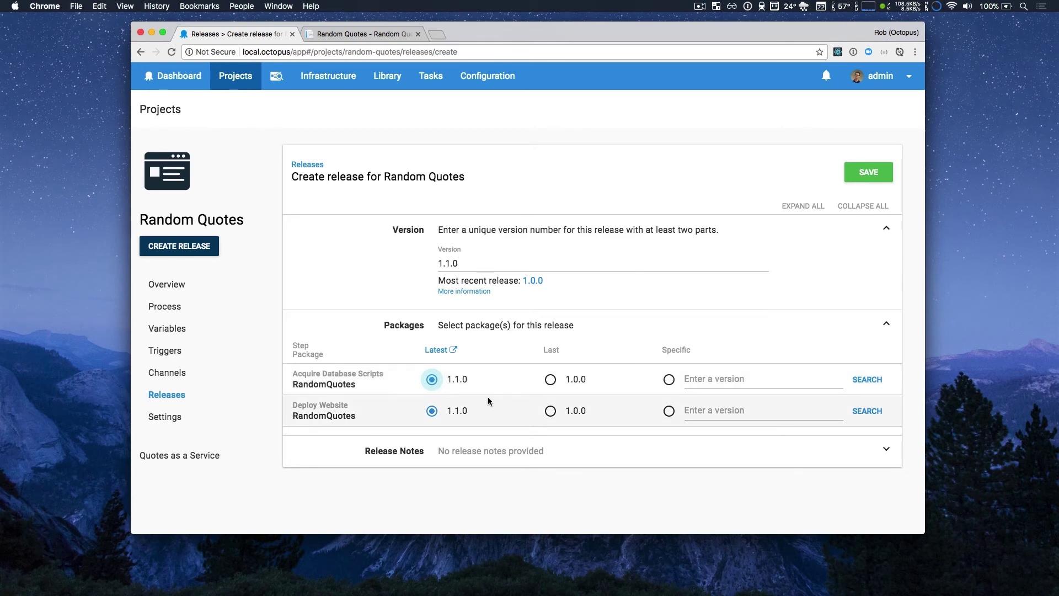
Save release 1.1.0 and deploy it to the Dev environment with the default deployment options
click(860, 173)
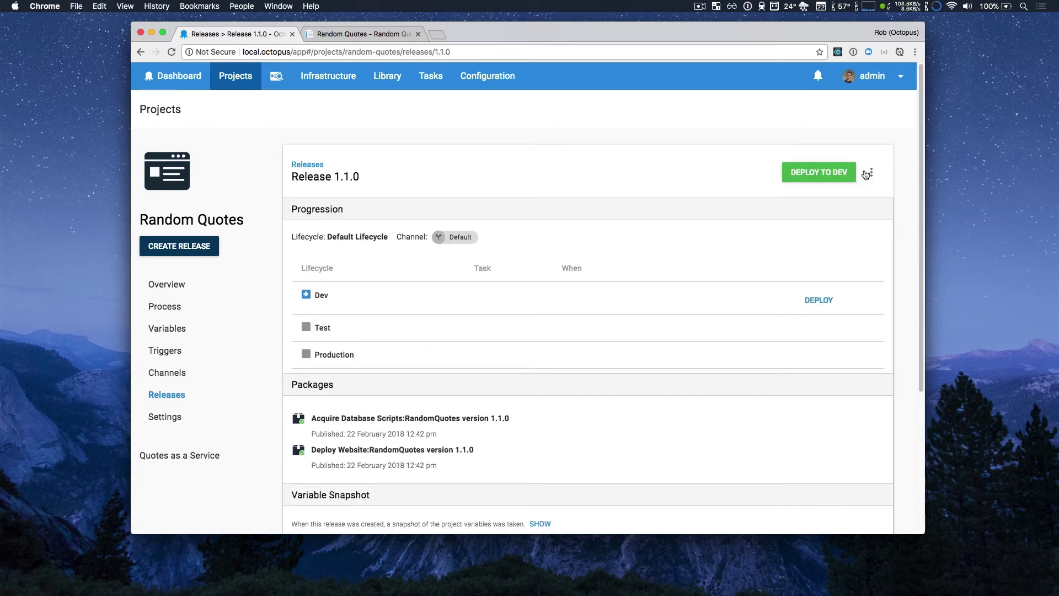
click(822, 172)
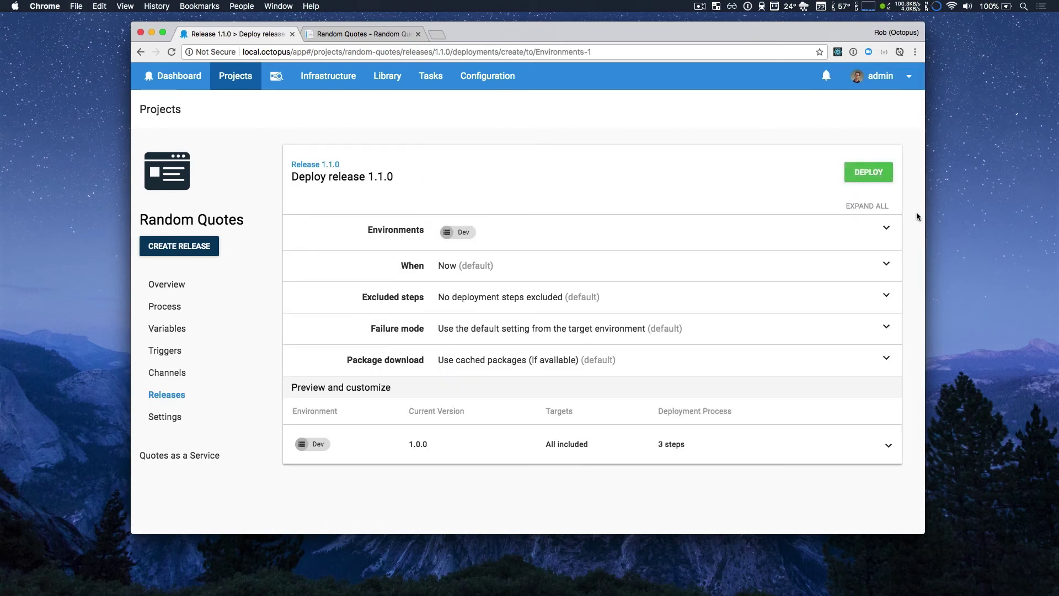
click(868, 173)
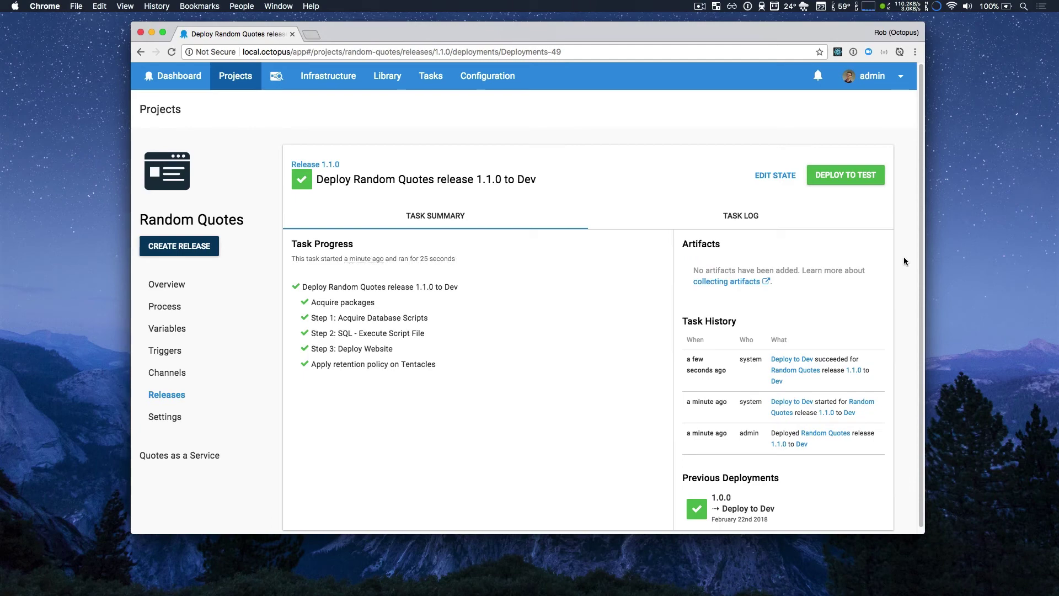
Load the updated Dev site at 52.77.222.1:8081 in a new browser tab
key(super+t)
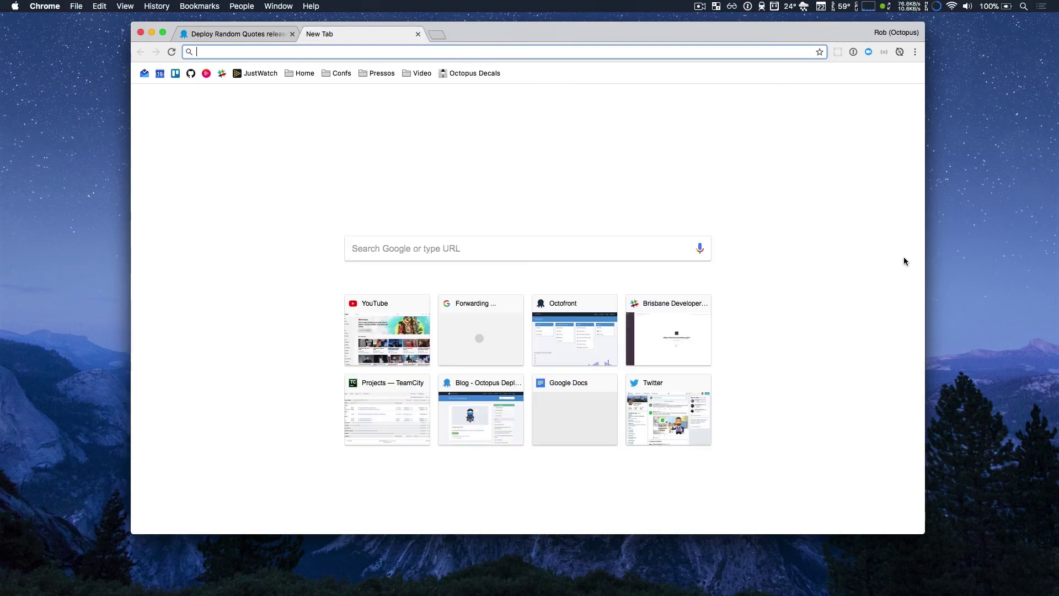
text(52.77.222.1:8082)
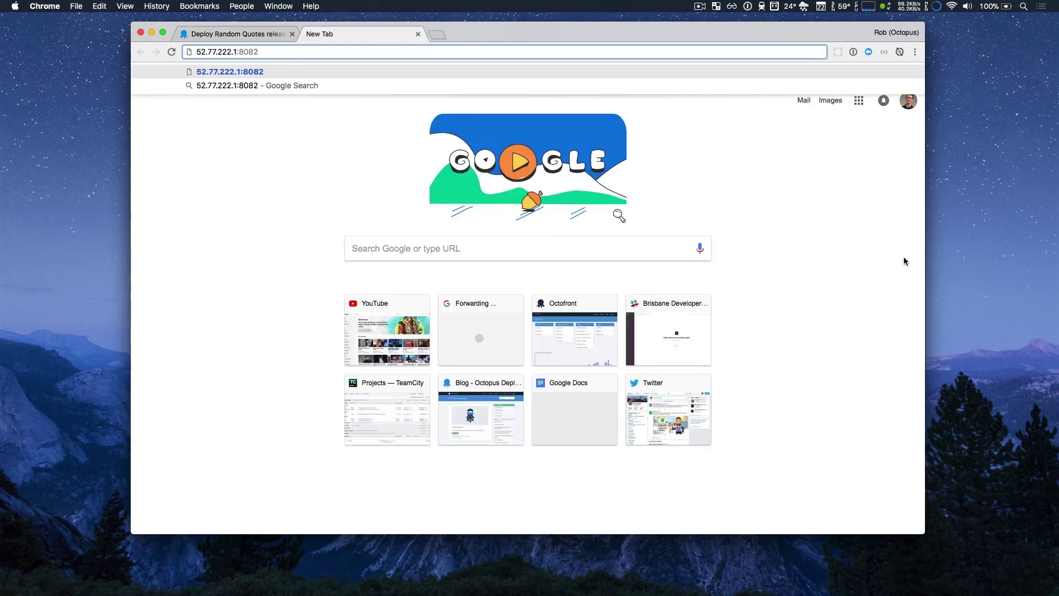
key(BackSpace)
text(1)
key(Return)
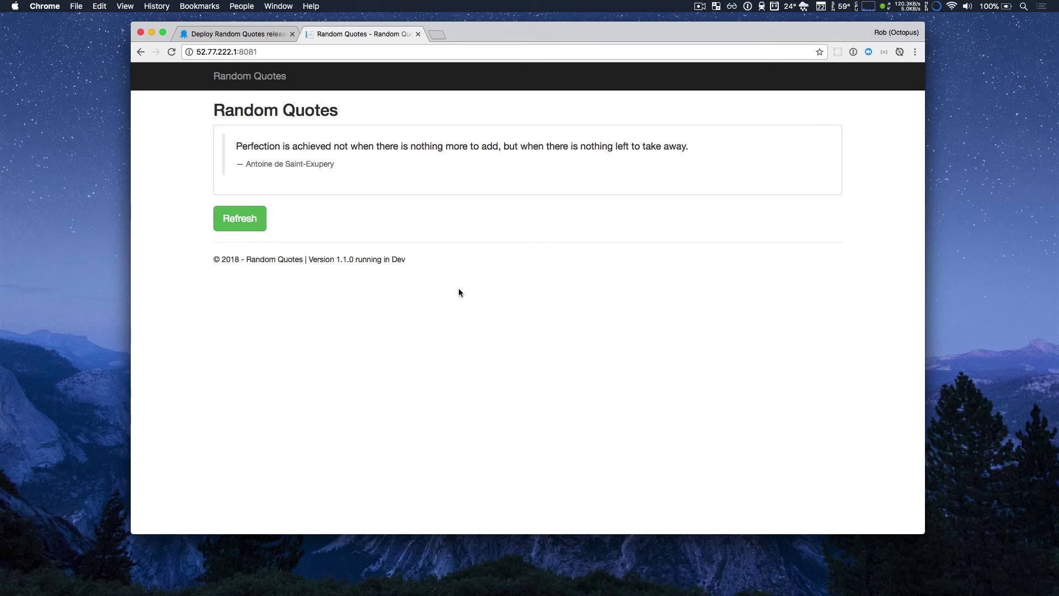
Refresh the random quote four times and open the list of quotes by Paul Rand from the author's name
click(246, 224)
click(246, 224)
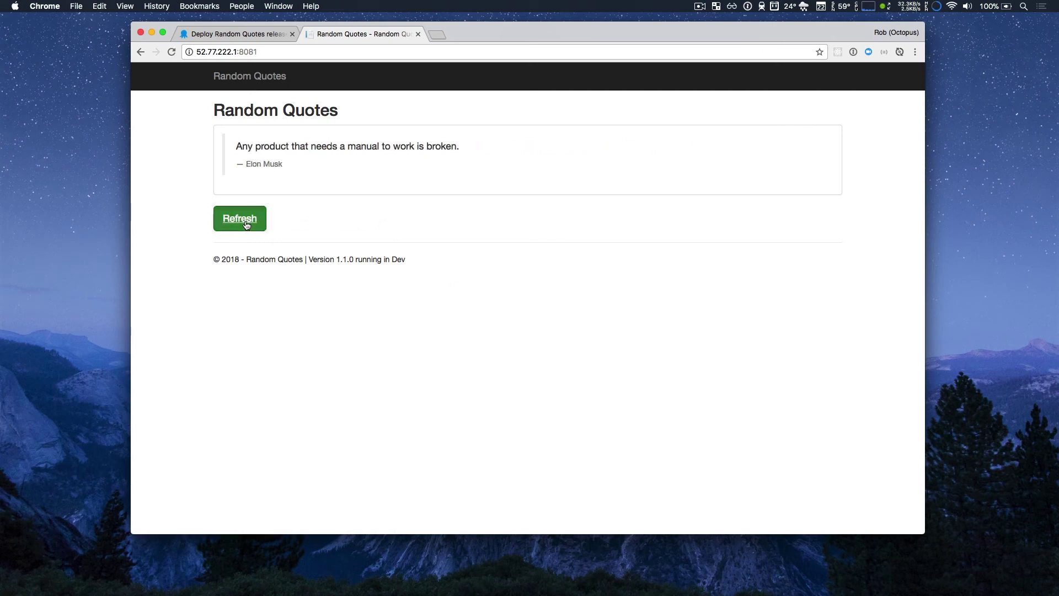
click(246, 224)
click(246, 223)
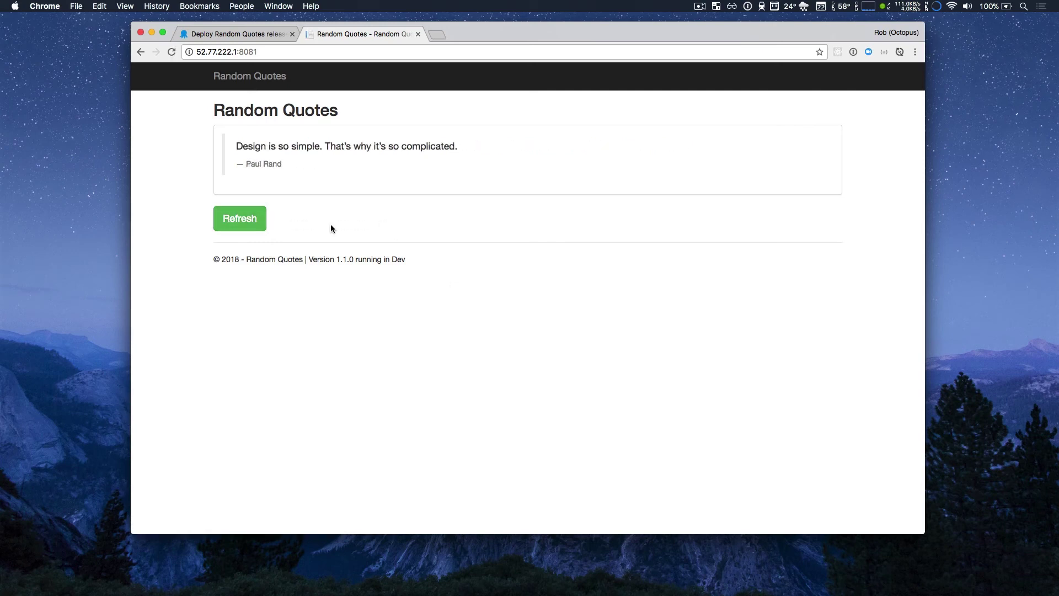
click(268, 165)
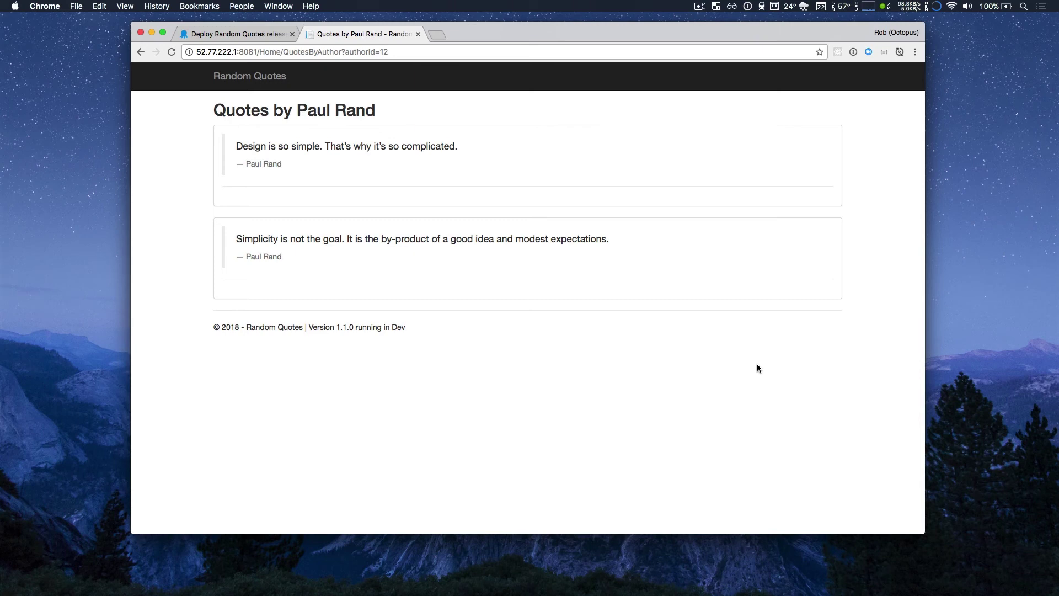
Switch to SQL Server Management Studio, refresh the RandomQuotesDEV tables again and select the top 1000 rows of dbo.Author
key(super+Tab)
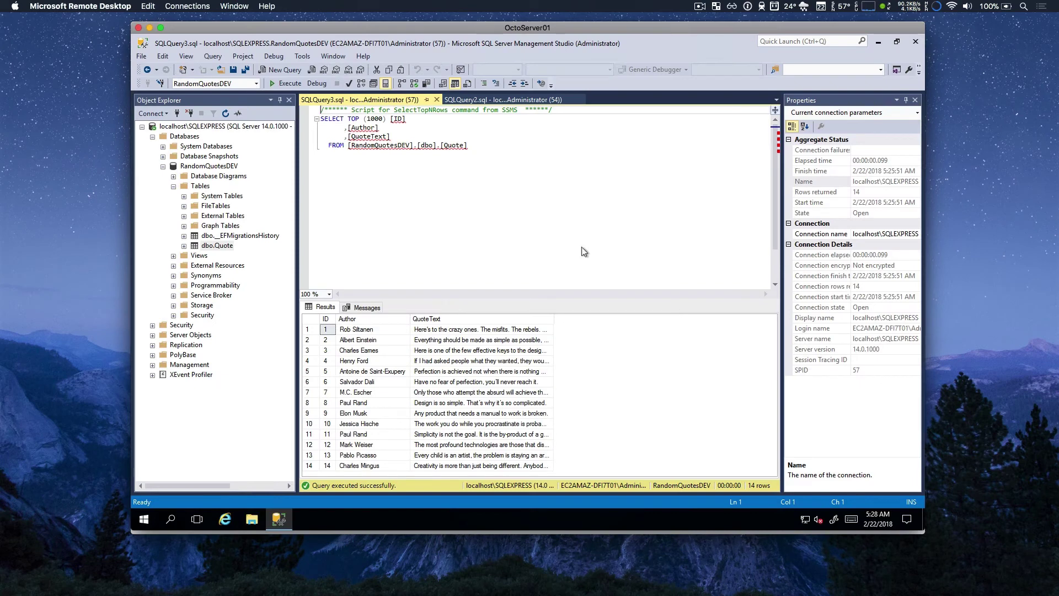
click(226, 114)
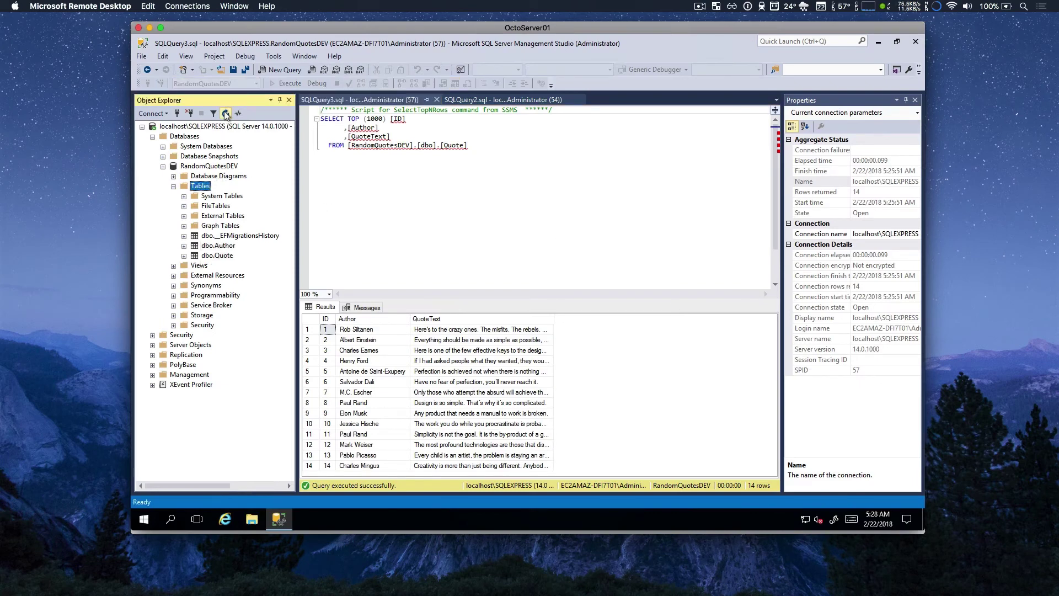
right_click(221, 249)
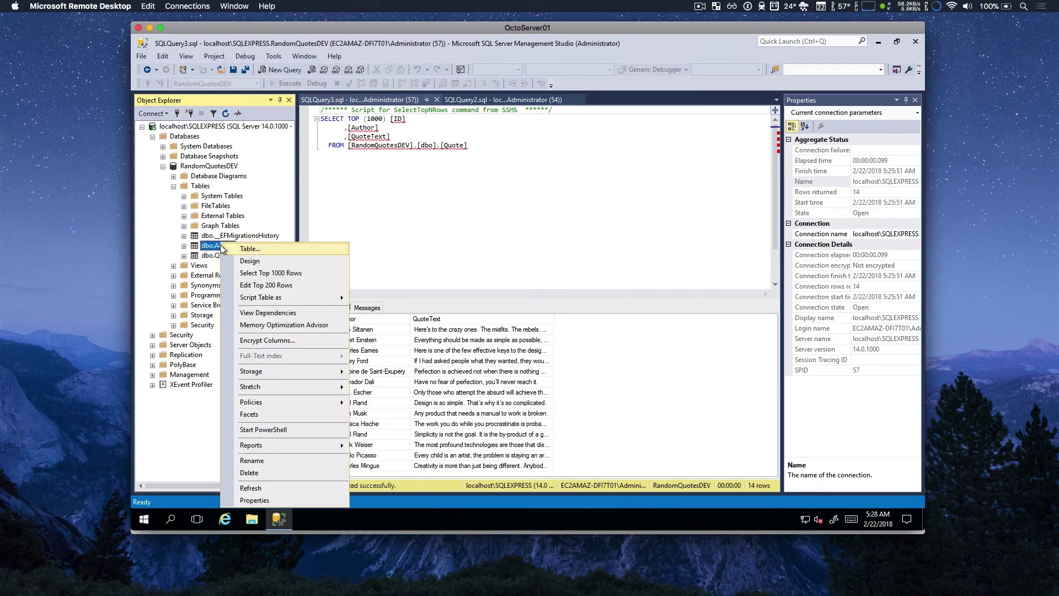
click(259, 273)
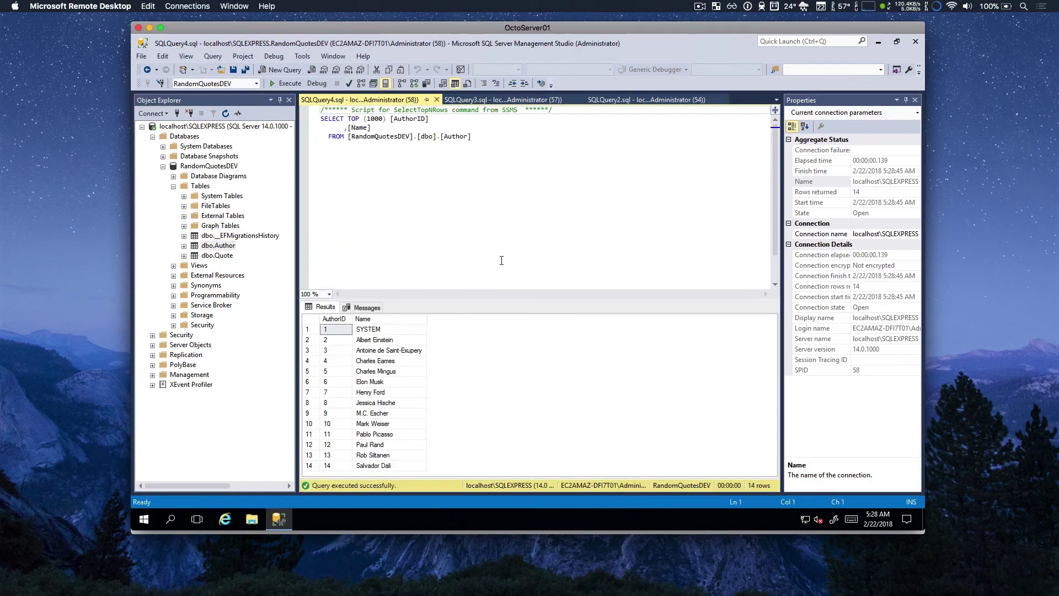